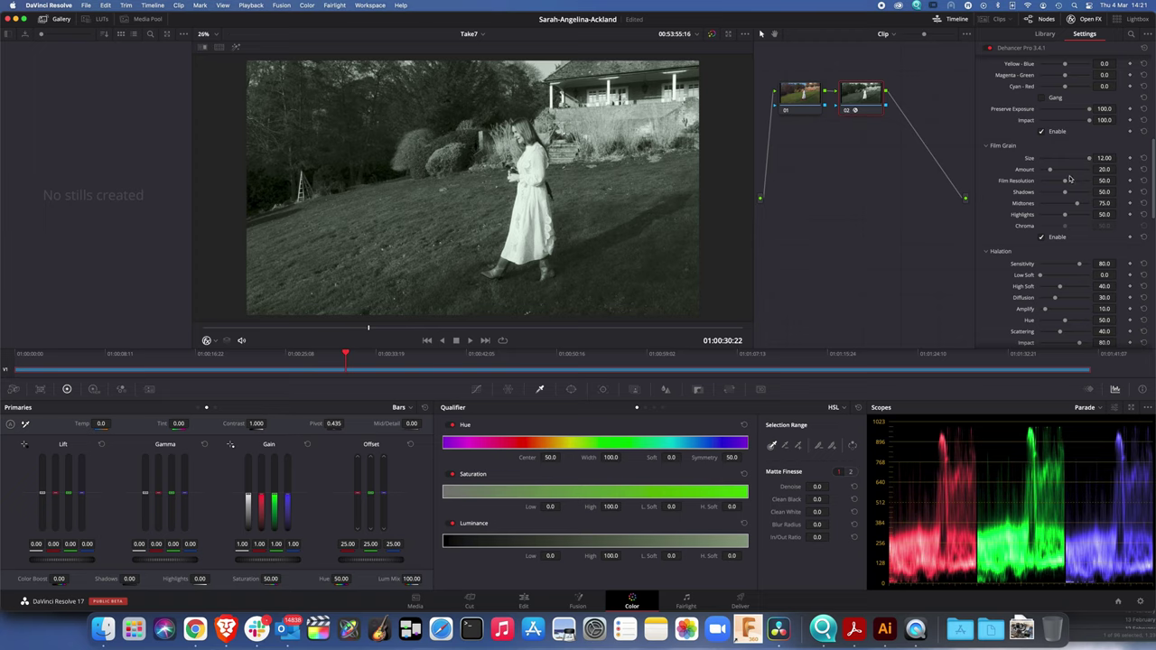
Increase the Film Grain amount of the Dehancer effect on the black-and-white node
left_click_drag(1050, 171, 1073, 172)
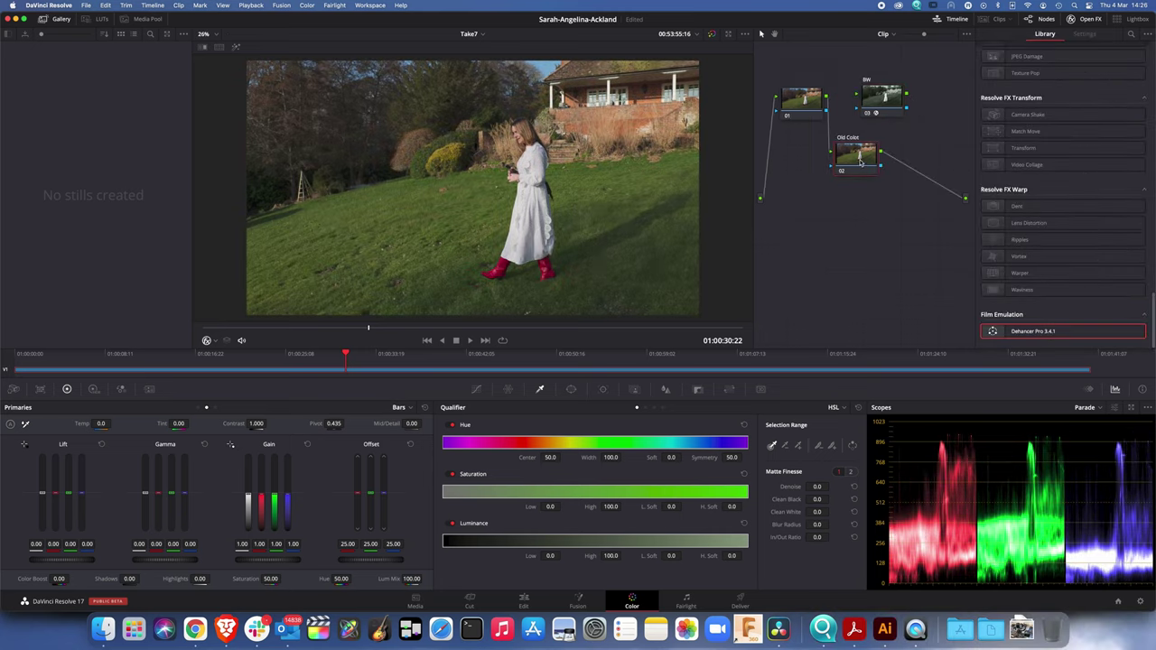
Reposition the Old Color node beneath the BW node and apply the Dehancer Pro film emulation effect to it
left_click_drag(861, 163, 845, 169)
right_click(847, 167)
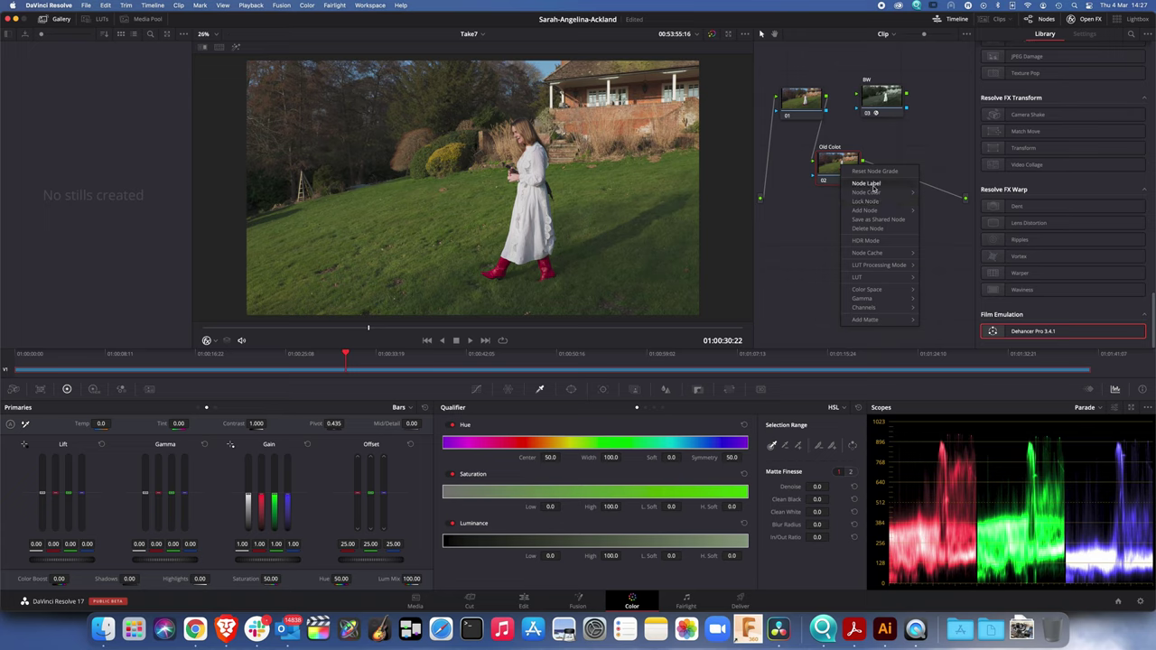
left_click(866, 184)
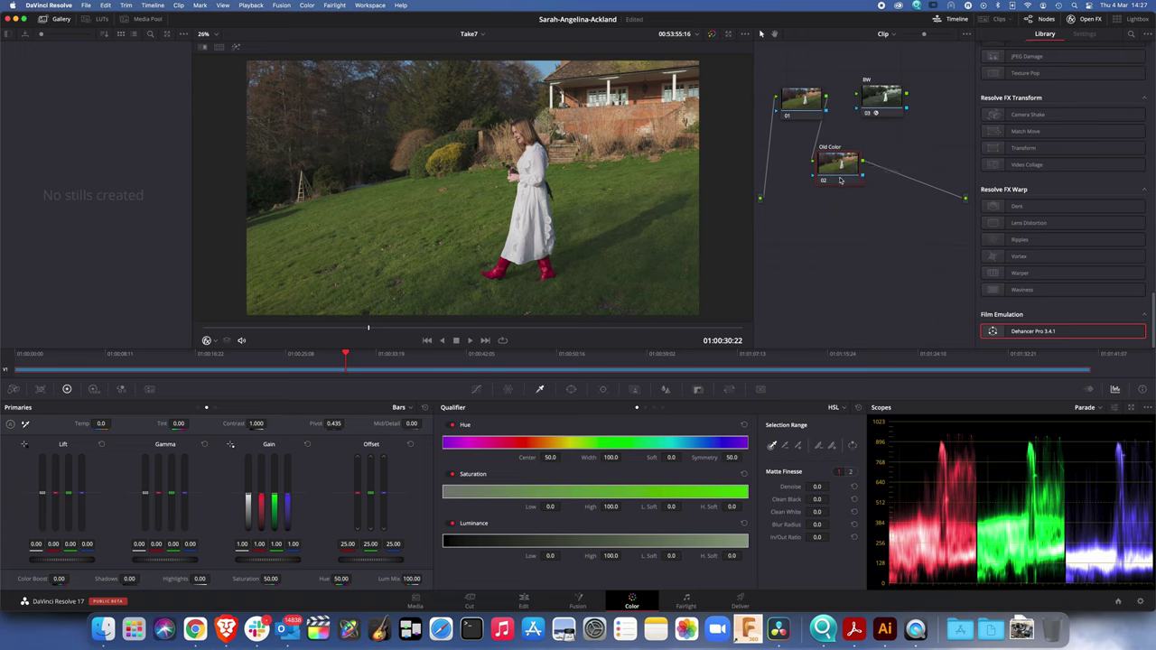
left_click_drag(842, 180, 864, 176)
left_click_drag(1033, 334, 864, 168)
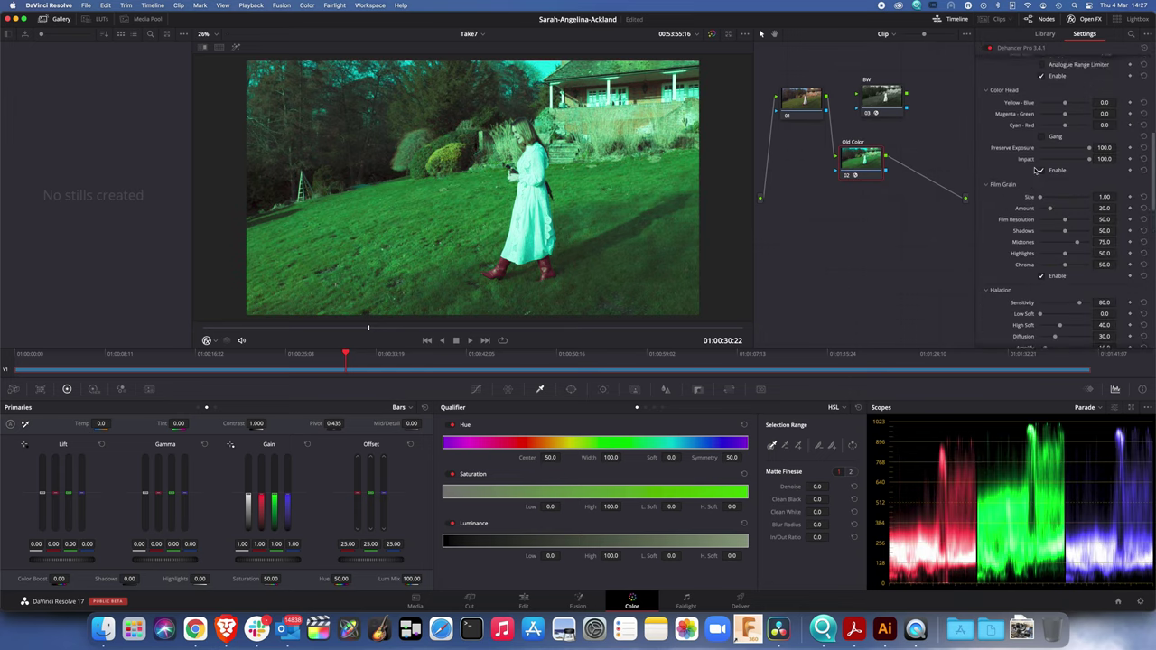
Set the Dehancer input source of the Old Color node to ACEScct (AP1) and inspect the image
scroll(526, 147, "up", 5)
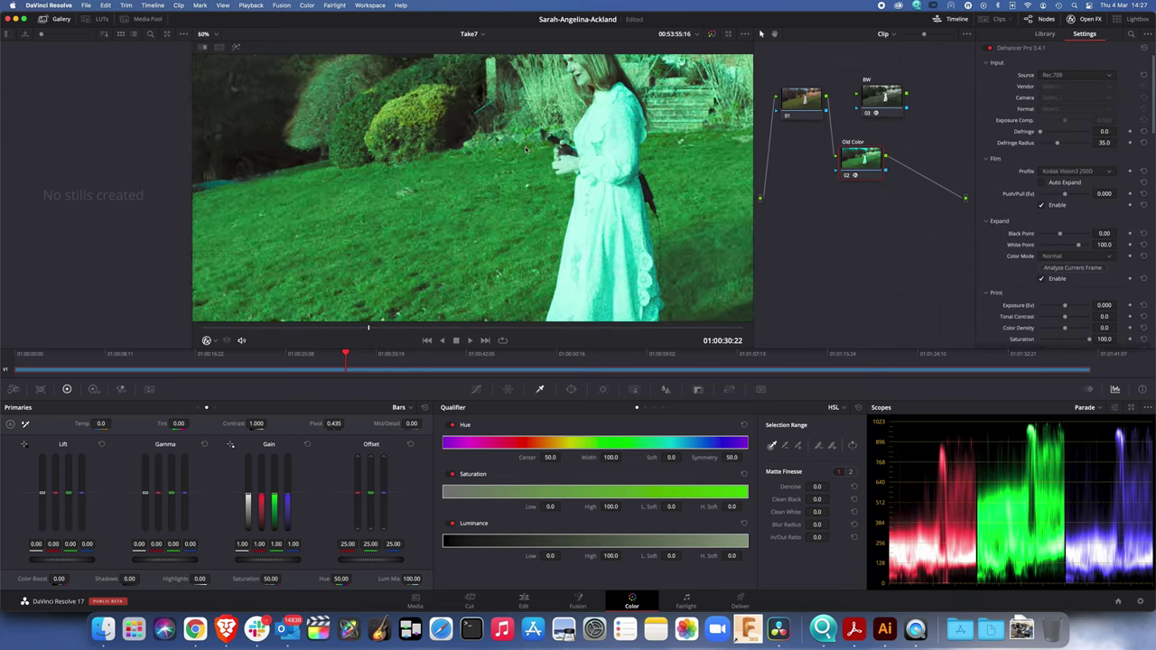
scroll(526, 147, "down", 2)
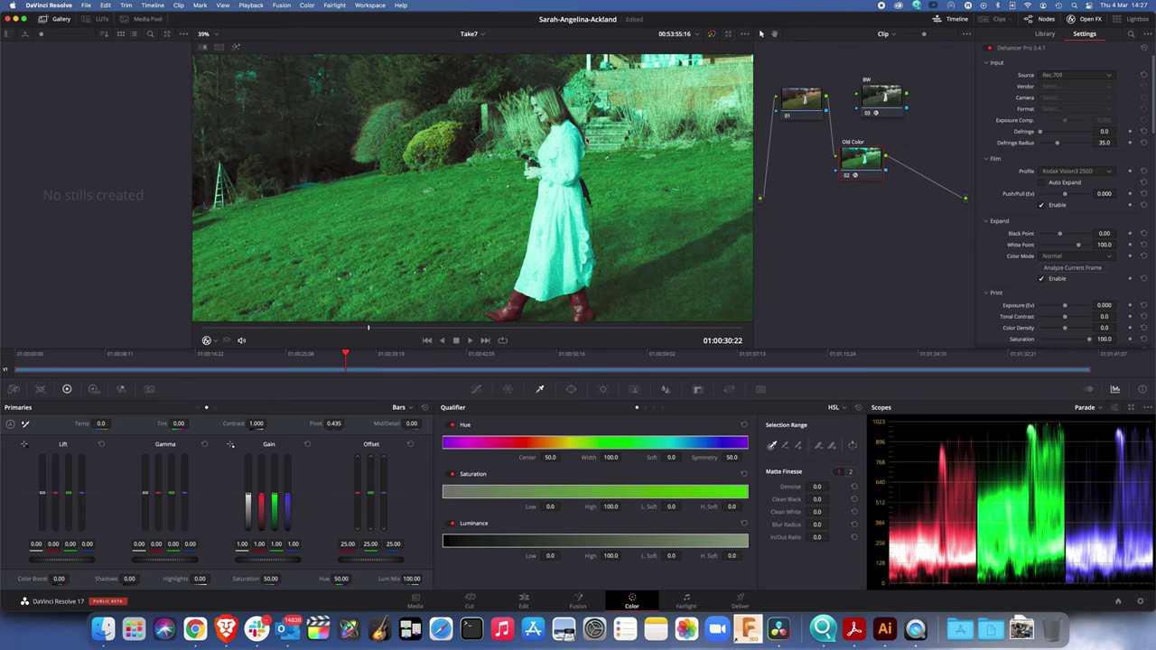
scroll(568, 148, "up", 5)
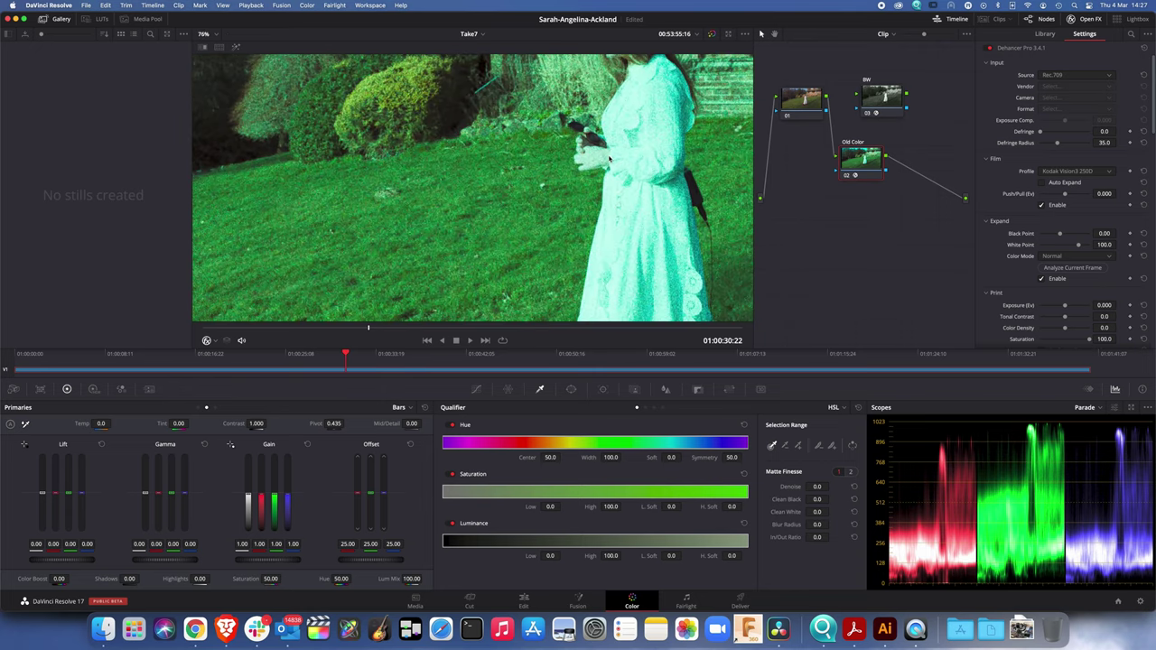
scroll(648, 187, "down", 5)
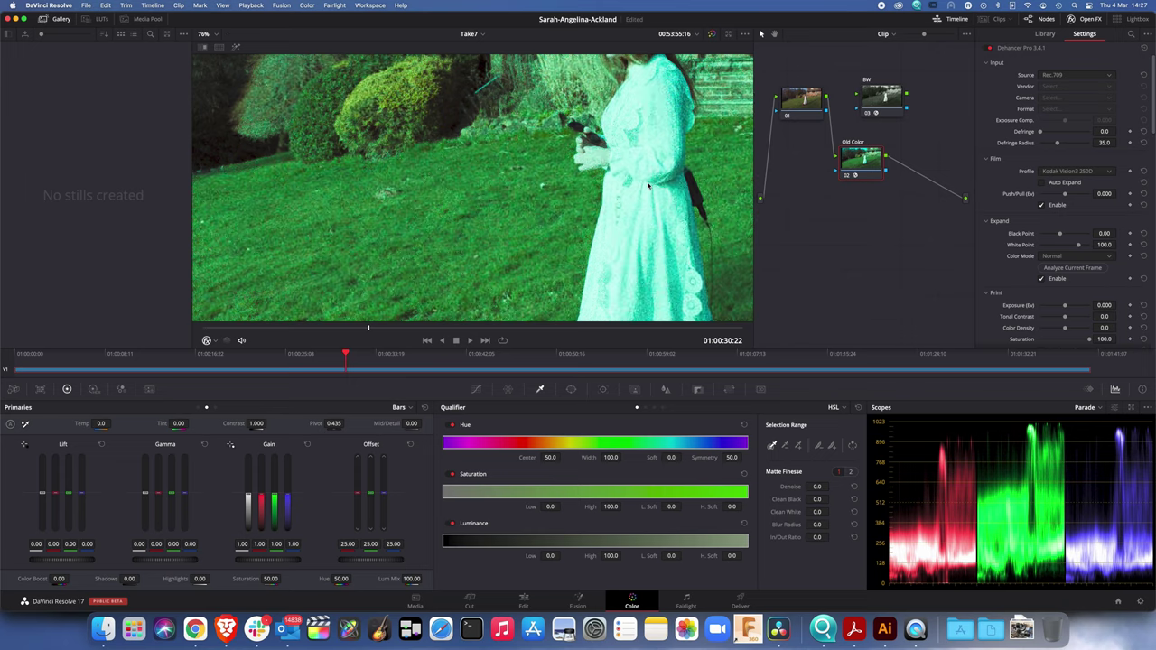
left_click(1075, 77)
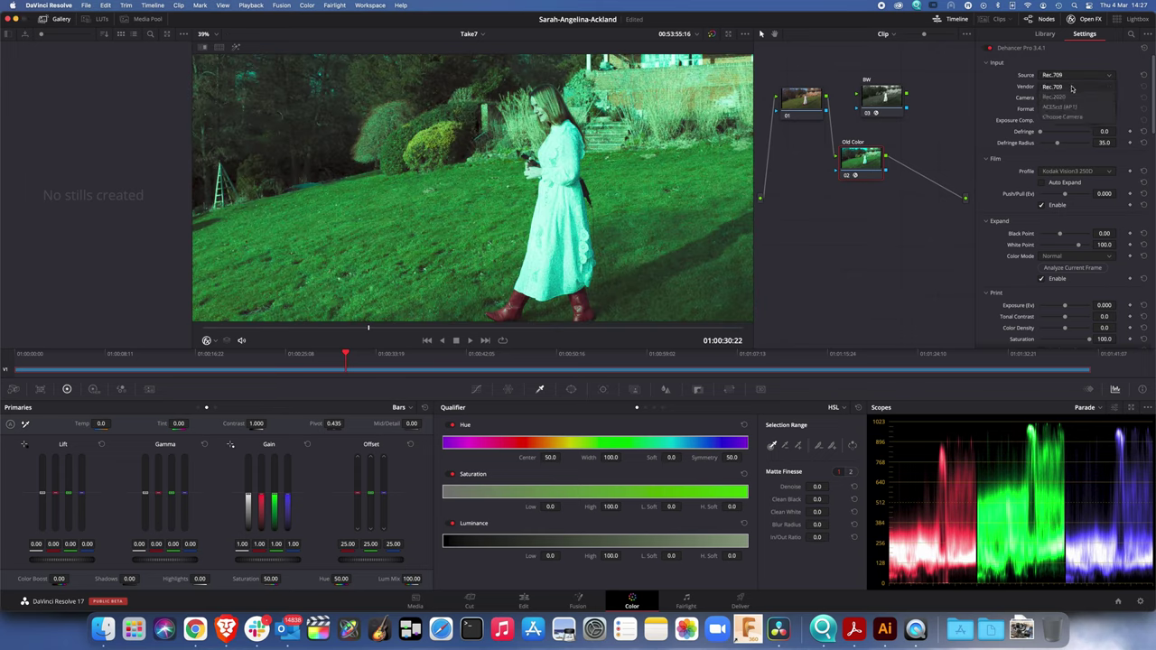
left_click(1078, 107)
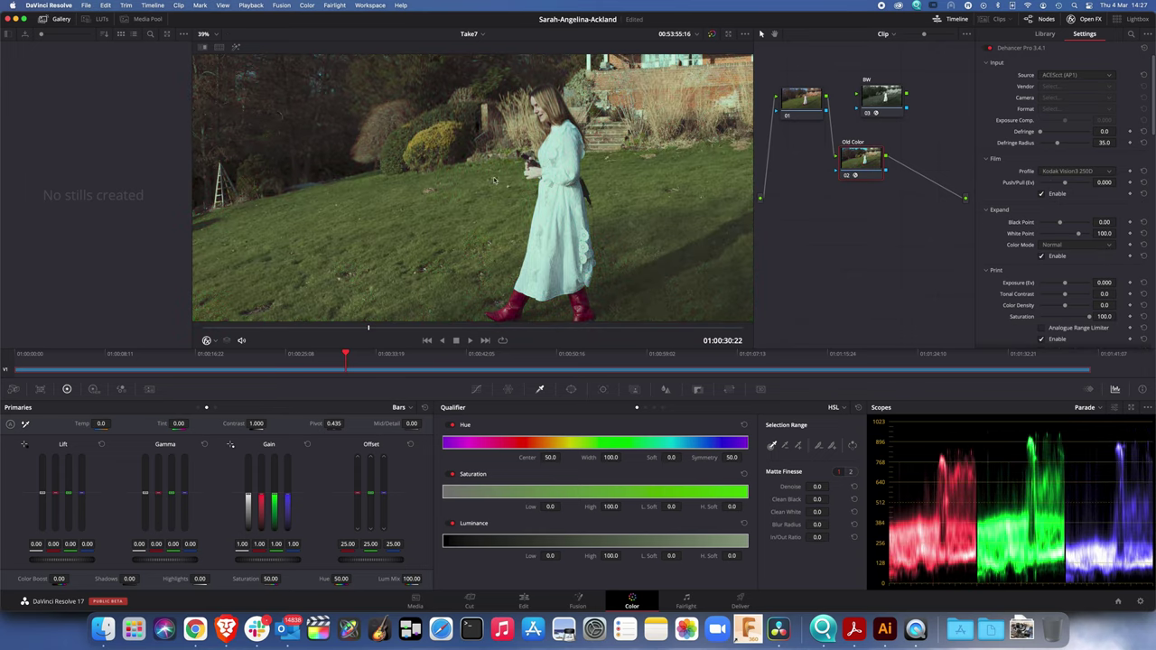
scroll(519, 144, "up", 1)
scroll(612, 162, "down", 2)
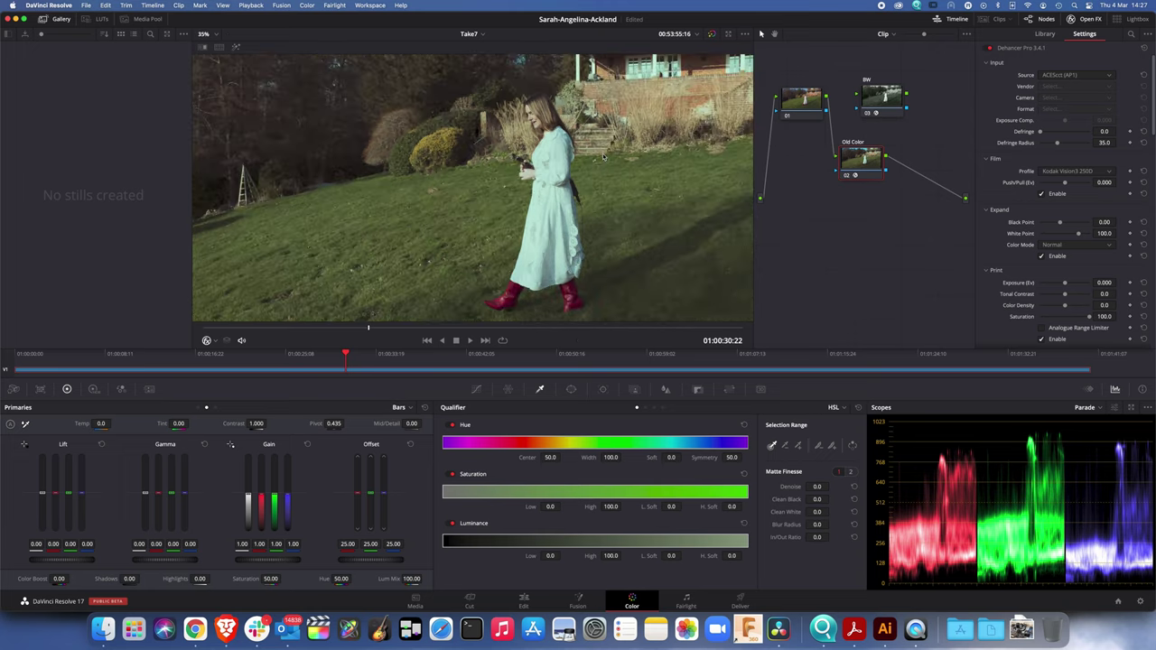
Disable Film Grain in the Dehancer settings of the Old Color node
scroll(1049, 253, "down", 1)
scroll(1050, 252, "down", 5)
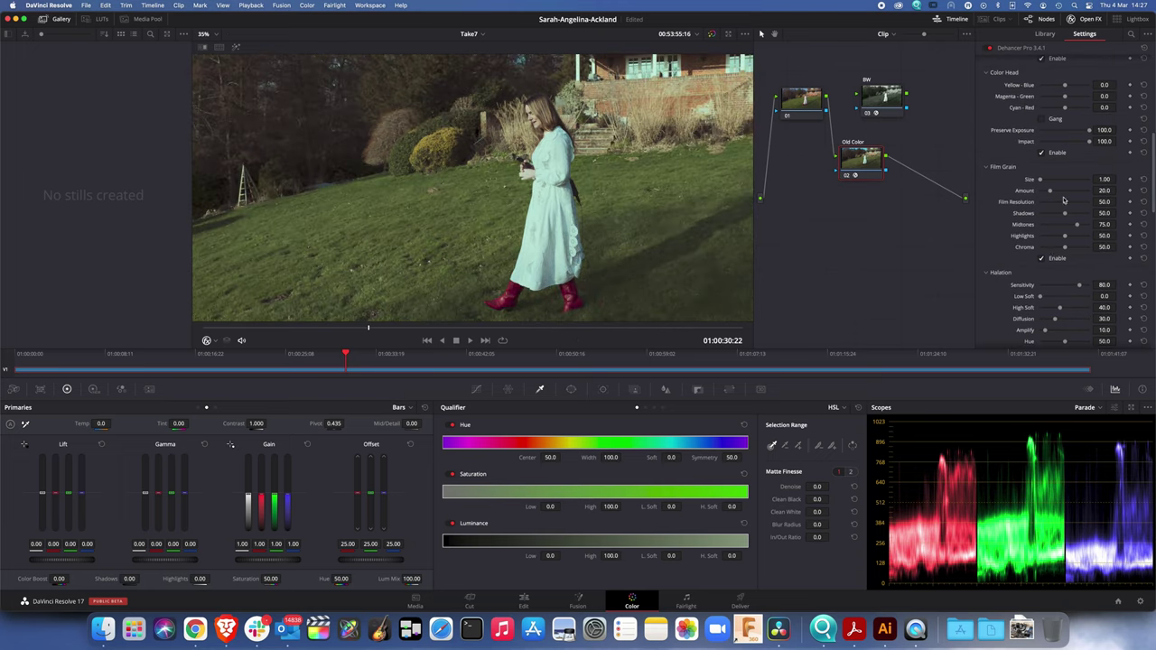
left_click(1042, 260)
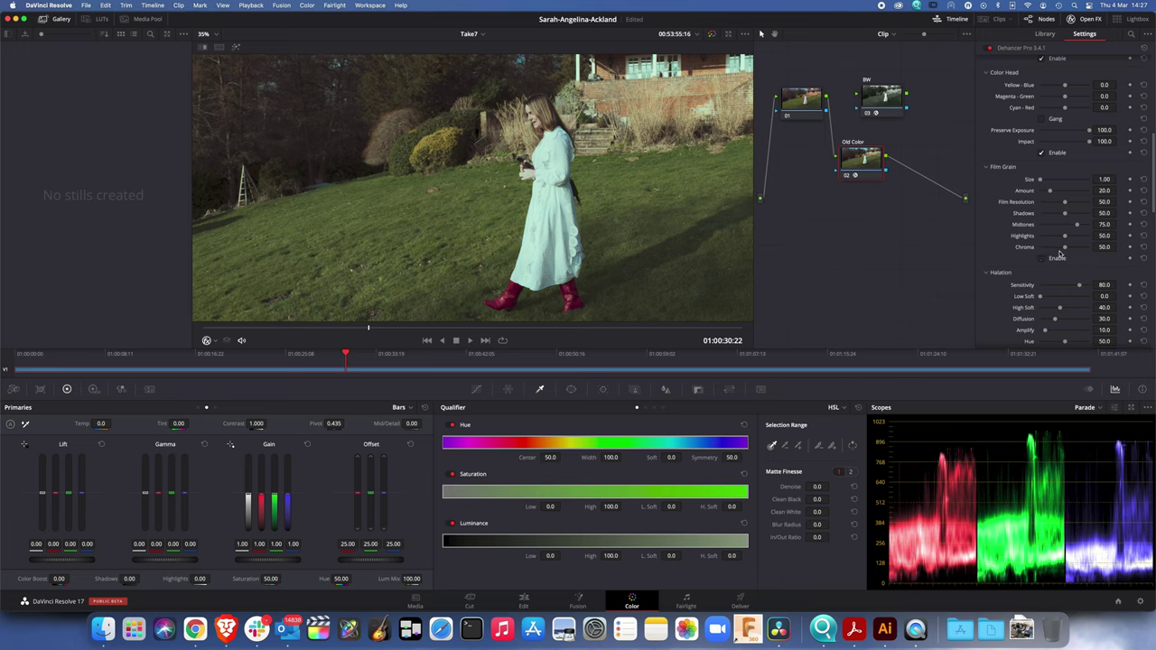
Set the Dehancer film profile to Prokudin-Gorskiy 1906 (experimental)
scroll(1048, 259, "up", 10)
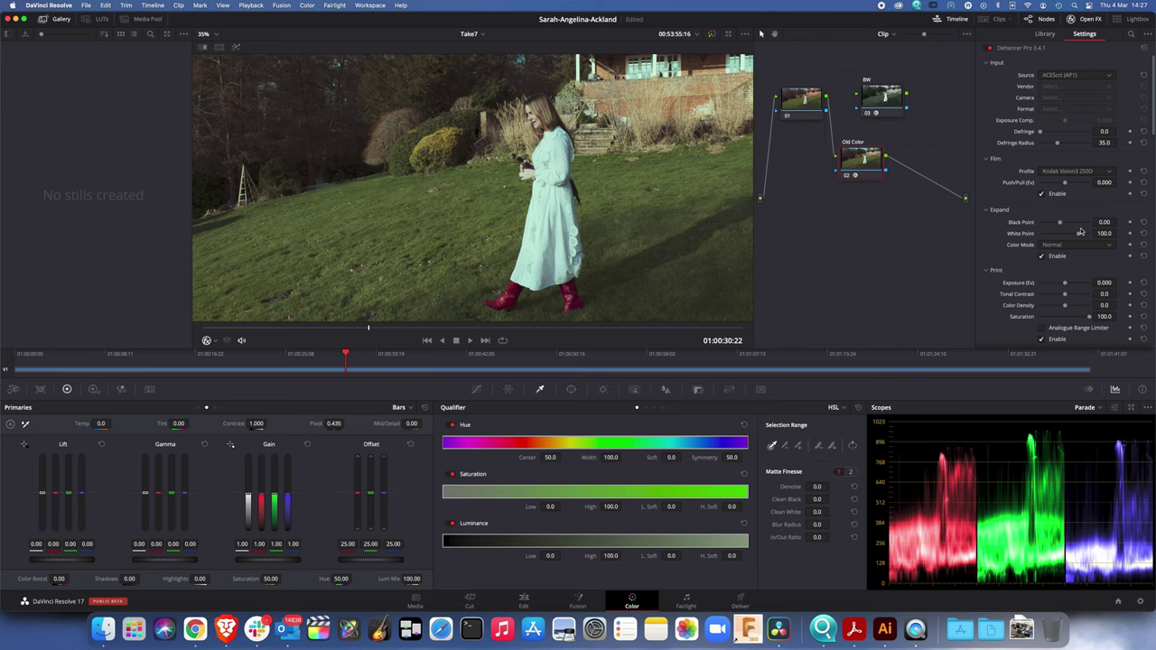
left_click(1111, 172)
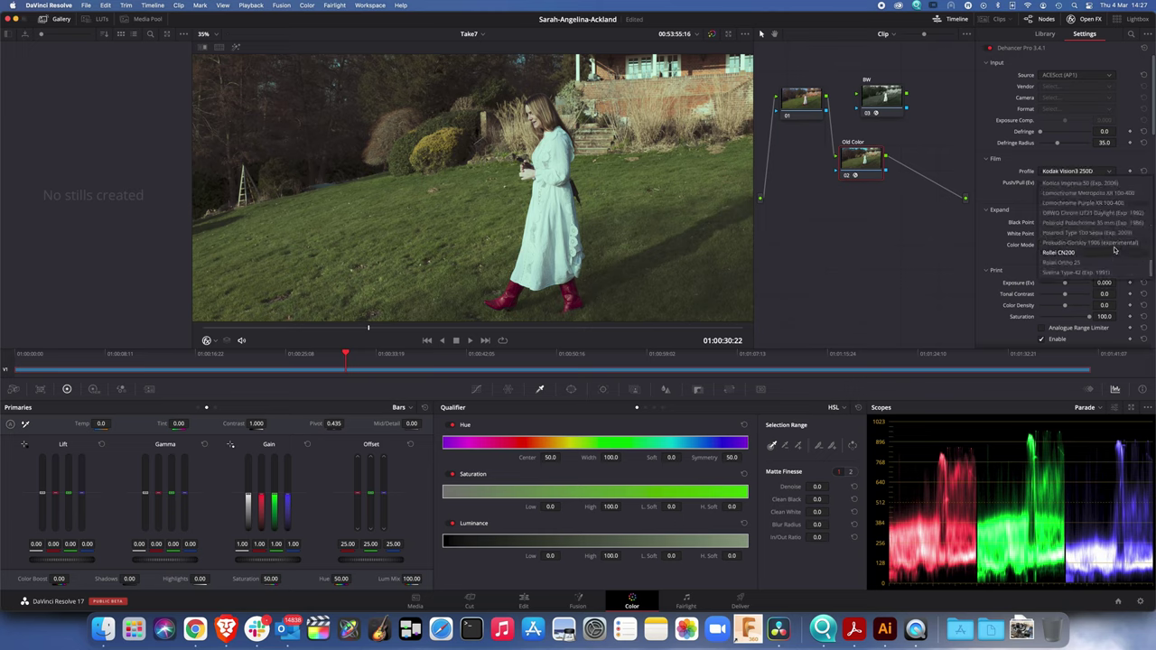
scroll(1111, 258, "up", 2)
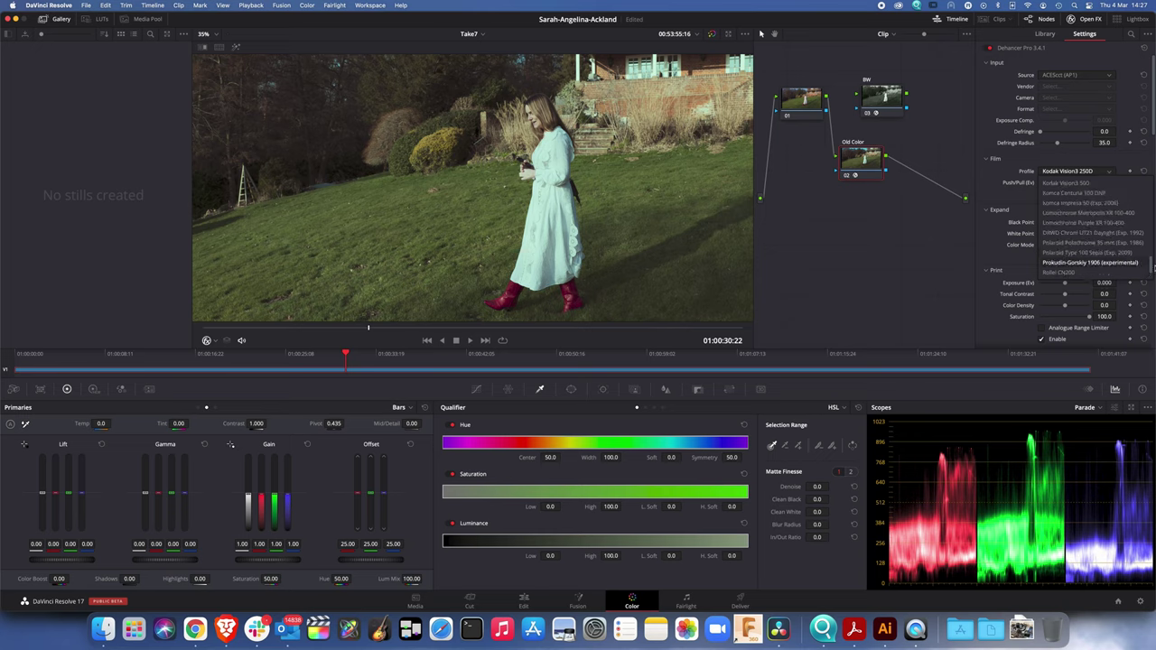
scroll(1150, 267, "up", 2)
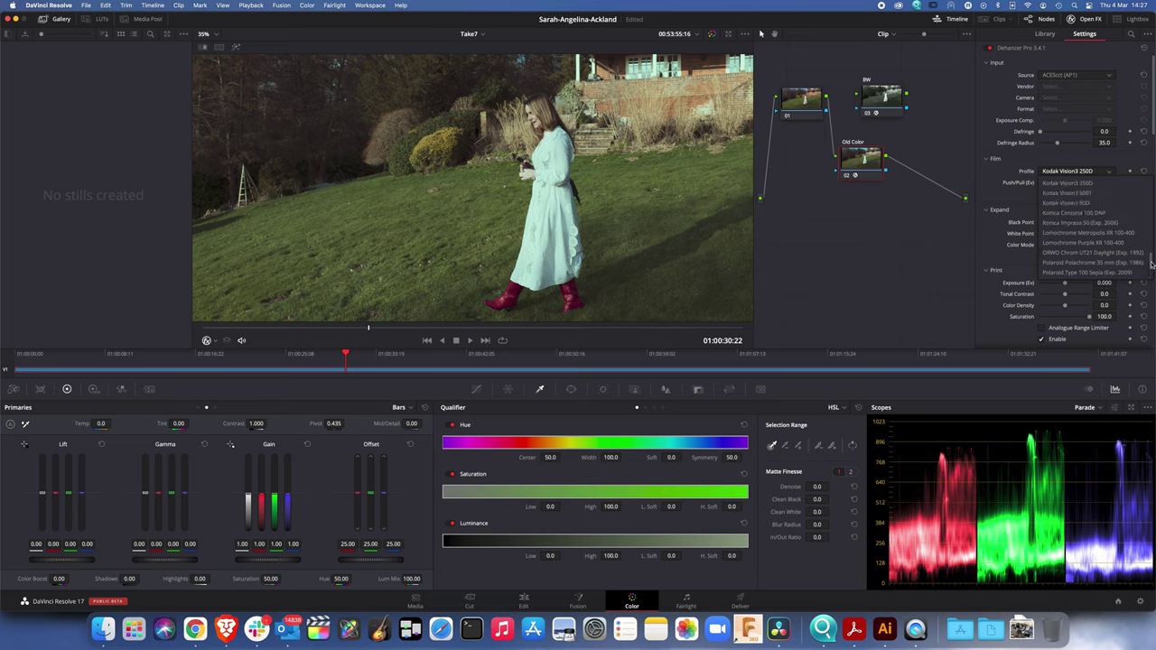
mouse_move(1151, 264)
left_mouse_down()
mouse_move(1152, 185)
mouse_move(1153, 271)
left_mouse_up()
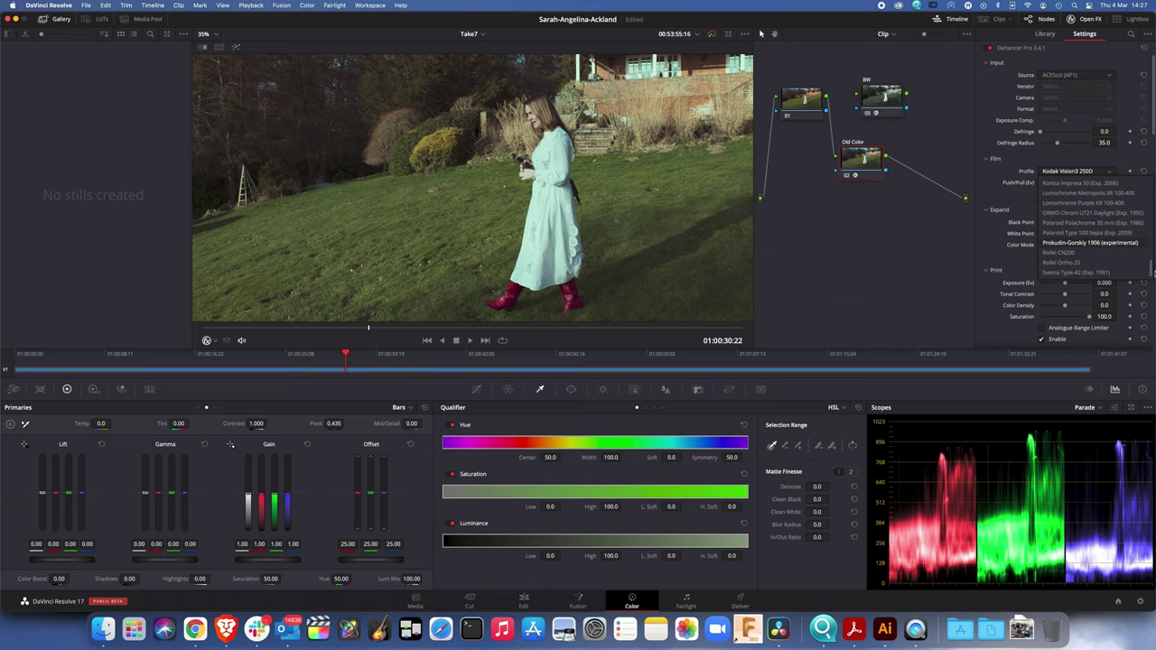
left_click(1065, 244)
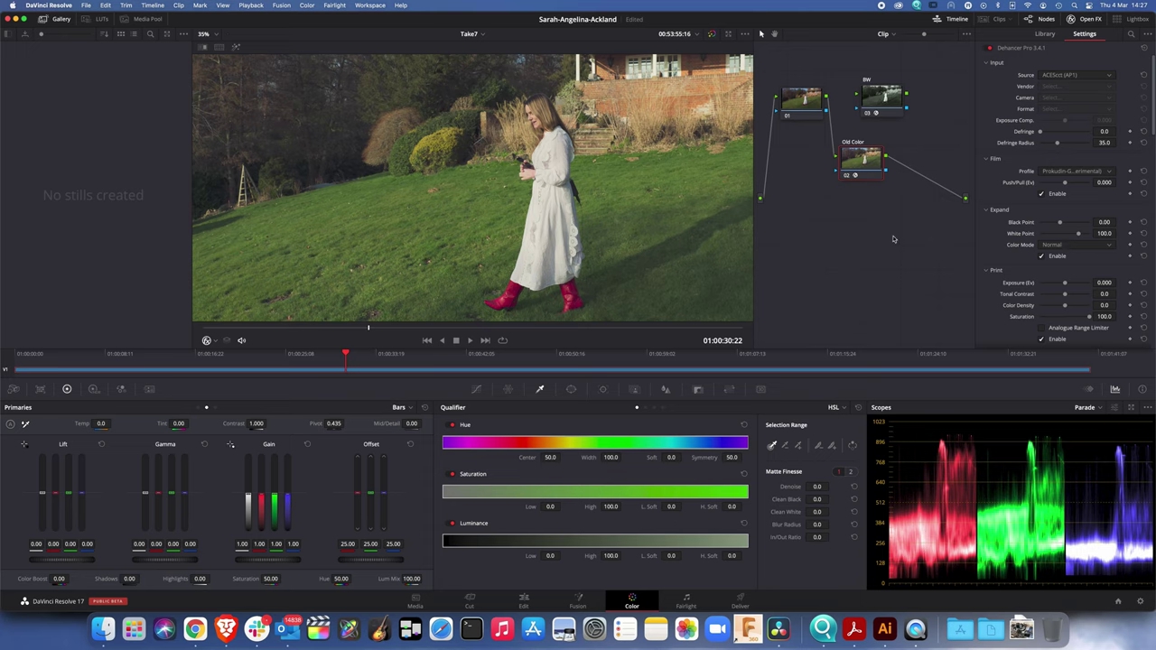
Re-enable Film Grain with a size of about 7.15 and an amount of about 43.1
scroll(1061, 236, "down", 10)
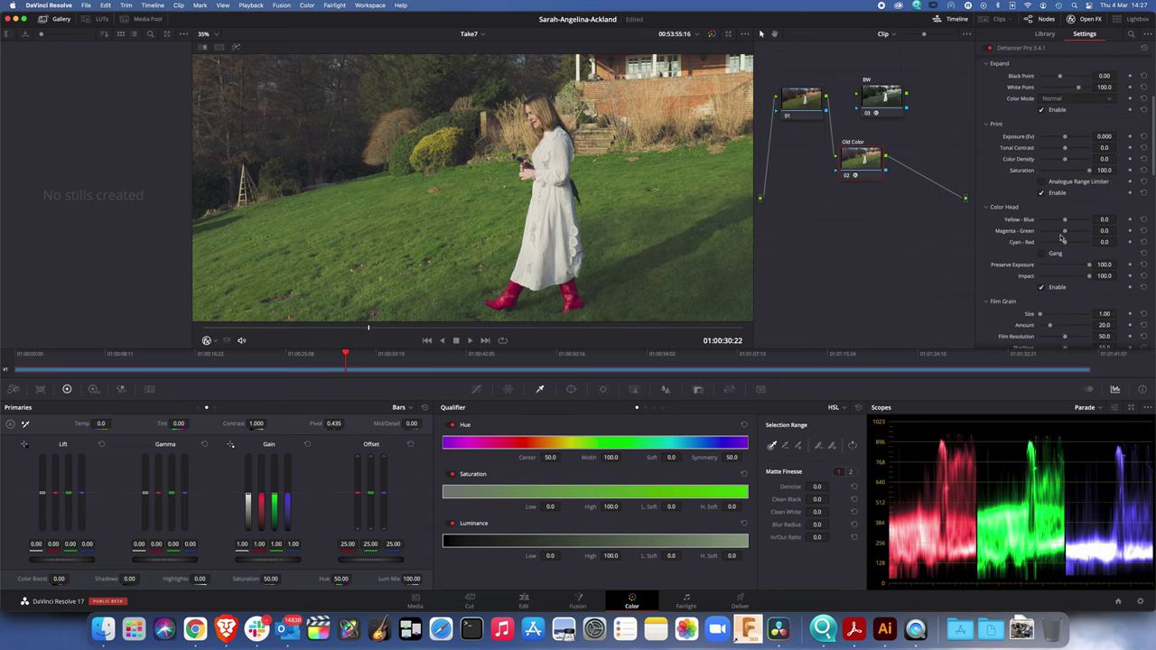
scroll(1061, 238, "down", 3)
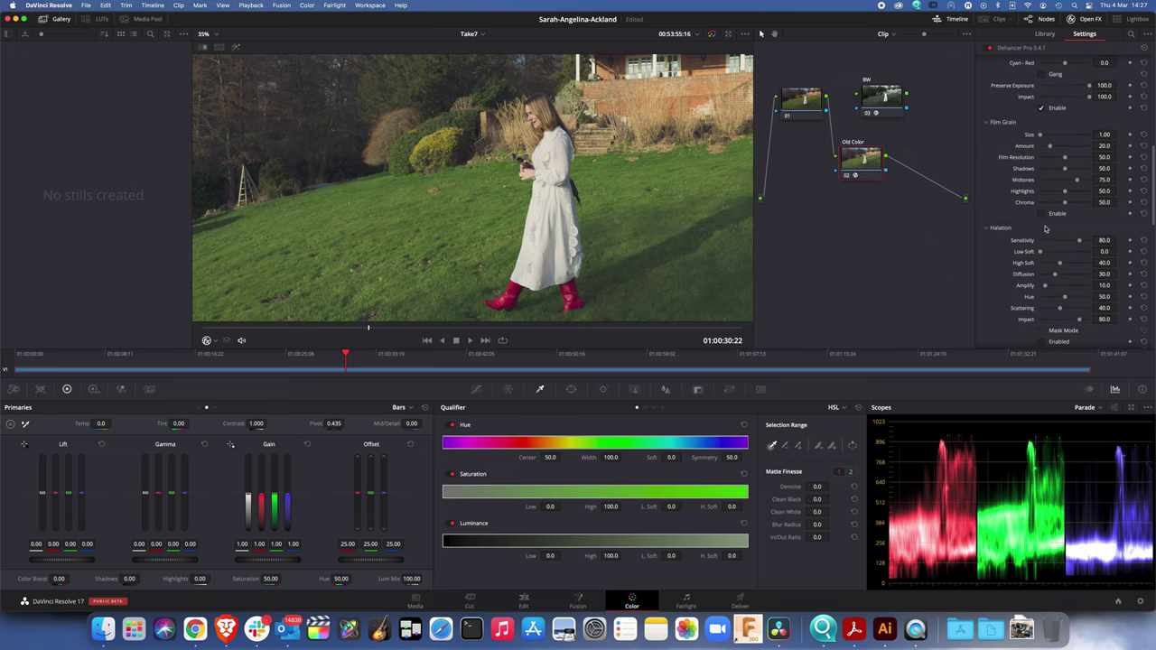
left_click(1041, 214)
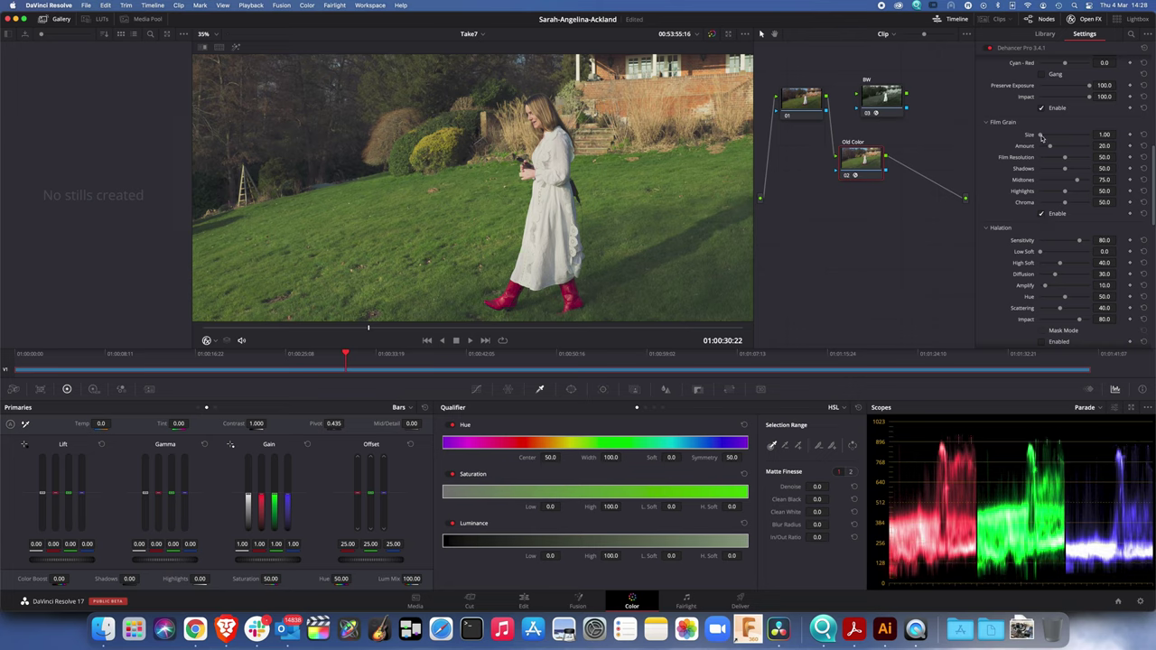
left_click_drag(1041, 136, 1069, 137)
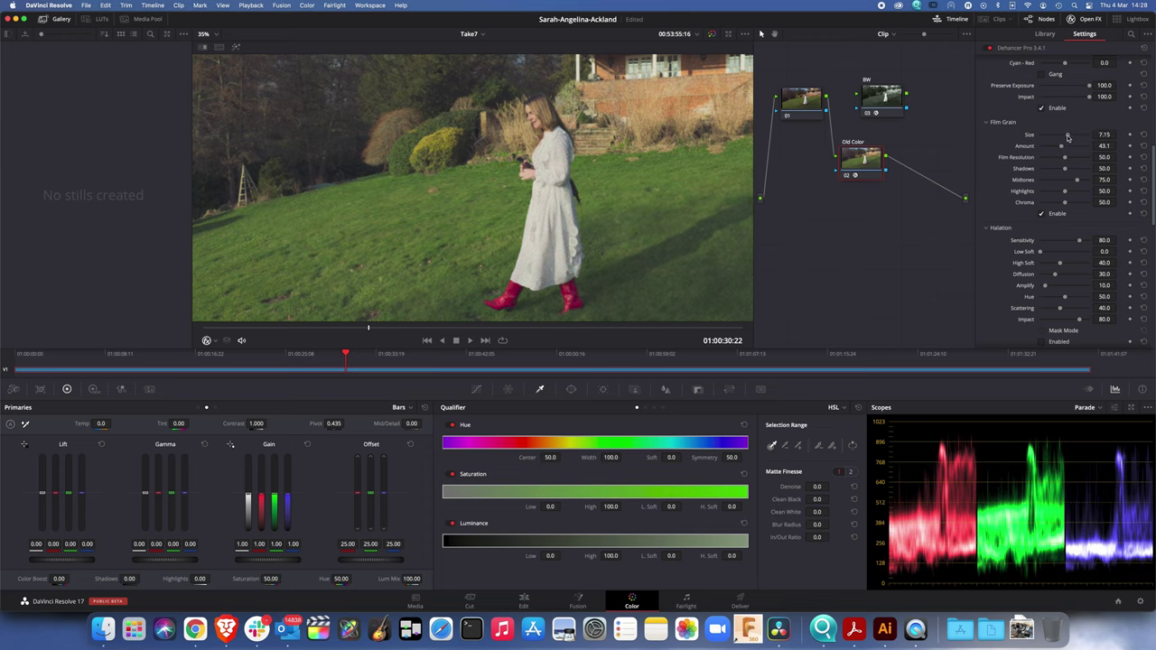
Enable the Vignette, Film Breath and Gate Weave effects in the Dehancer settings
scroll(1052, 186, "down", 10)
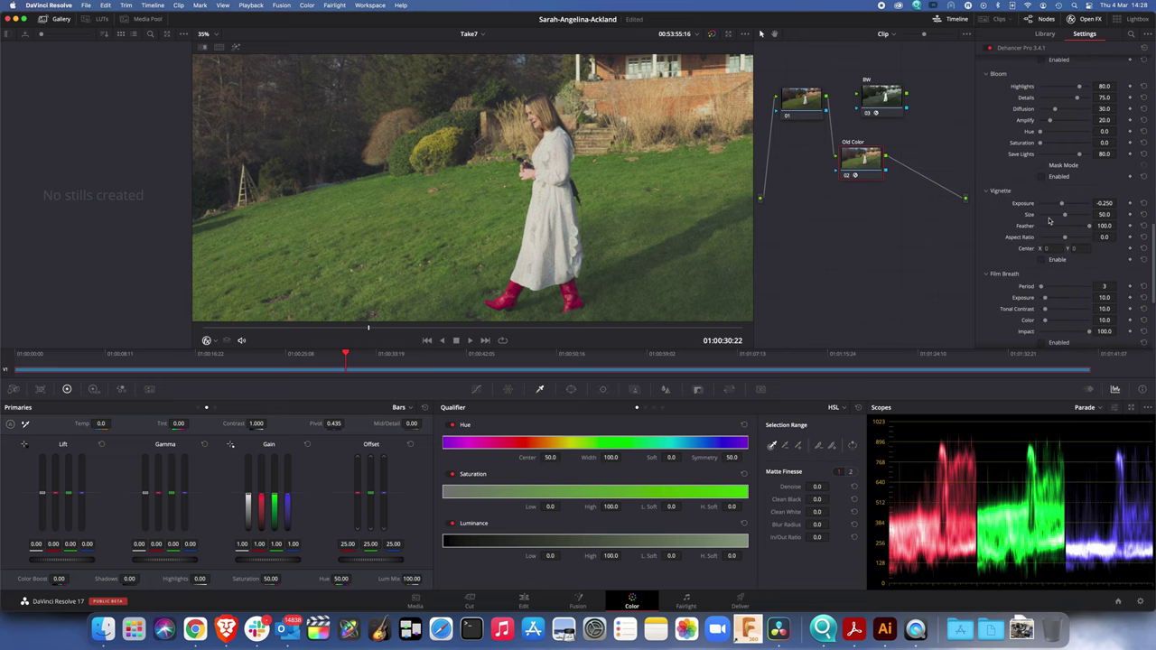
left_click(1042, 260)
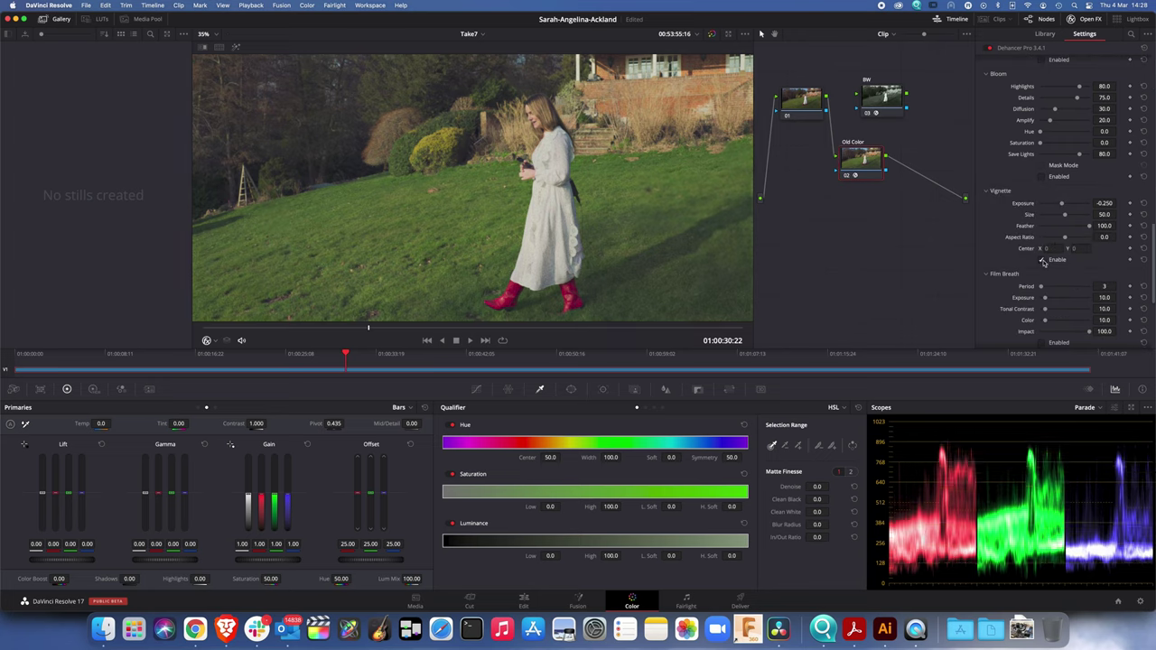
scroll(1044, 260, "down", 4)
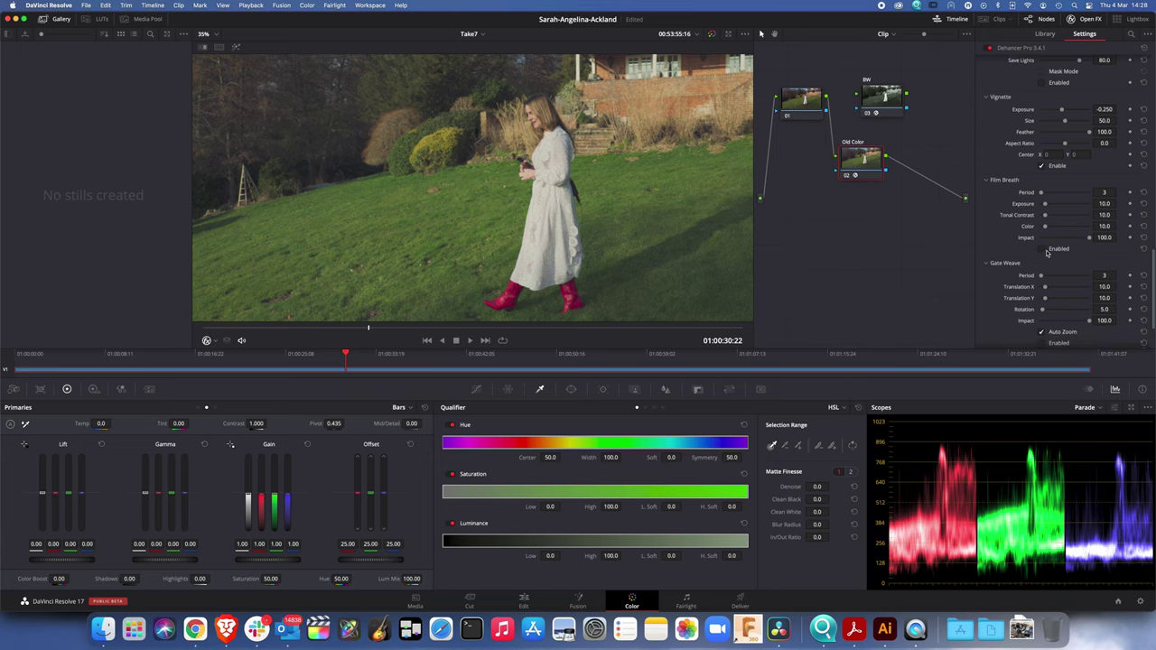
scroll(1045, 252, "down", 3)
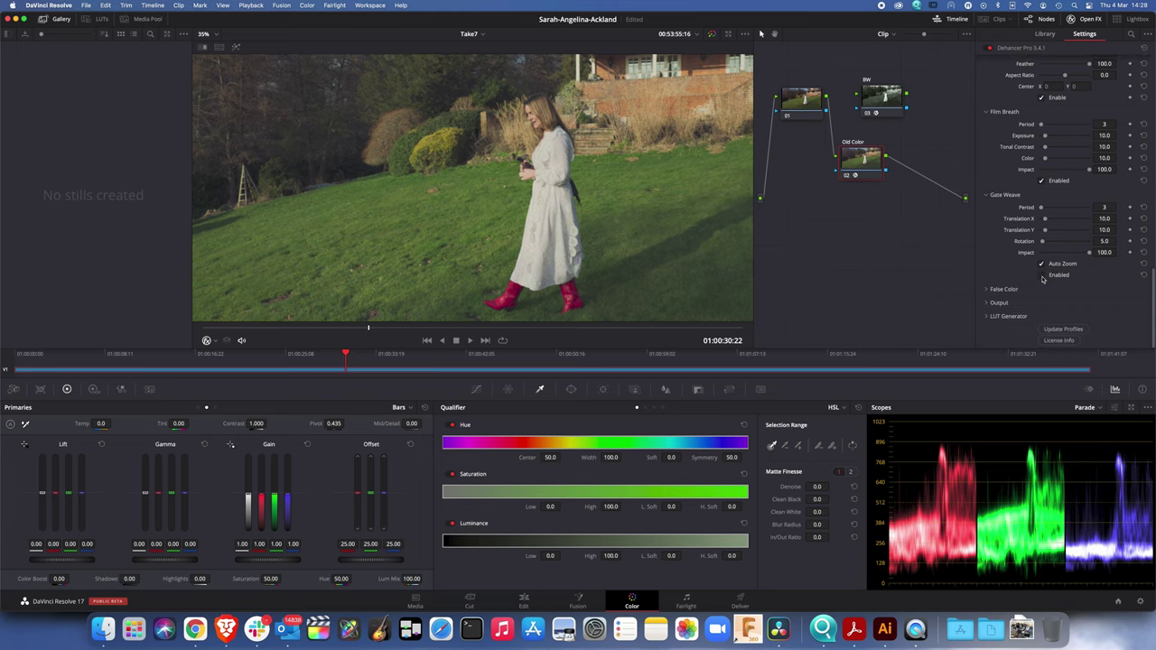
left_click(1042, 276)
Raise the Black Point in the Dehancer Expand settings to 1.22
scroll(1048, 271, "up", 20)
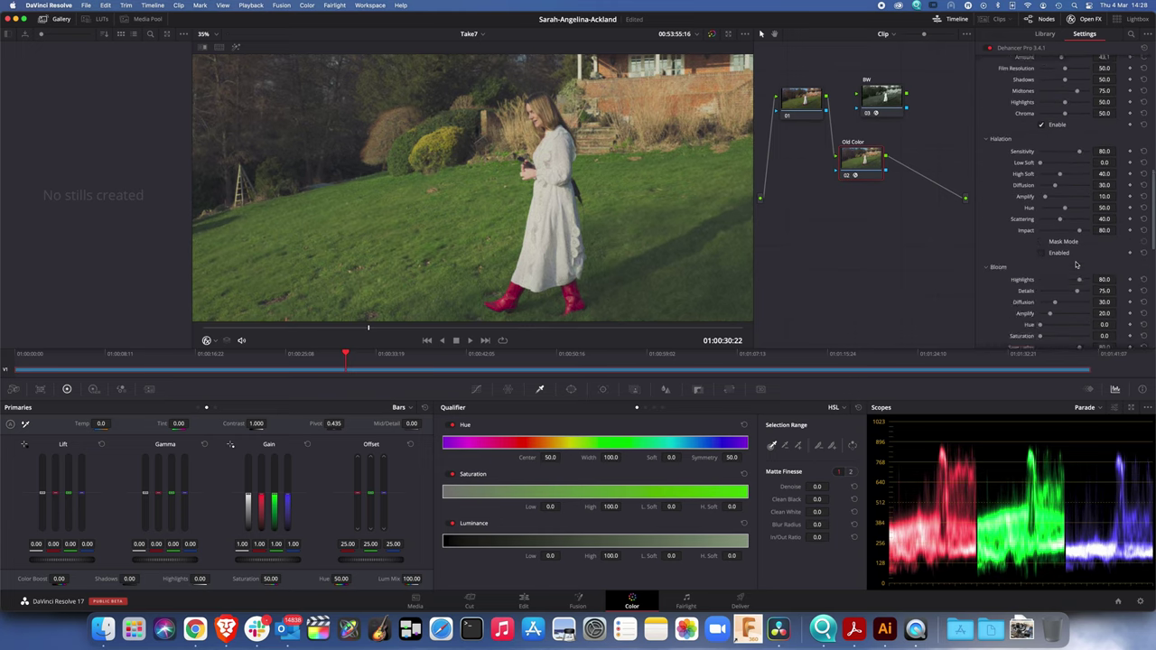
scroll(1075, 264, "up", 15)
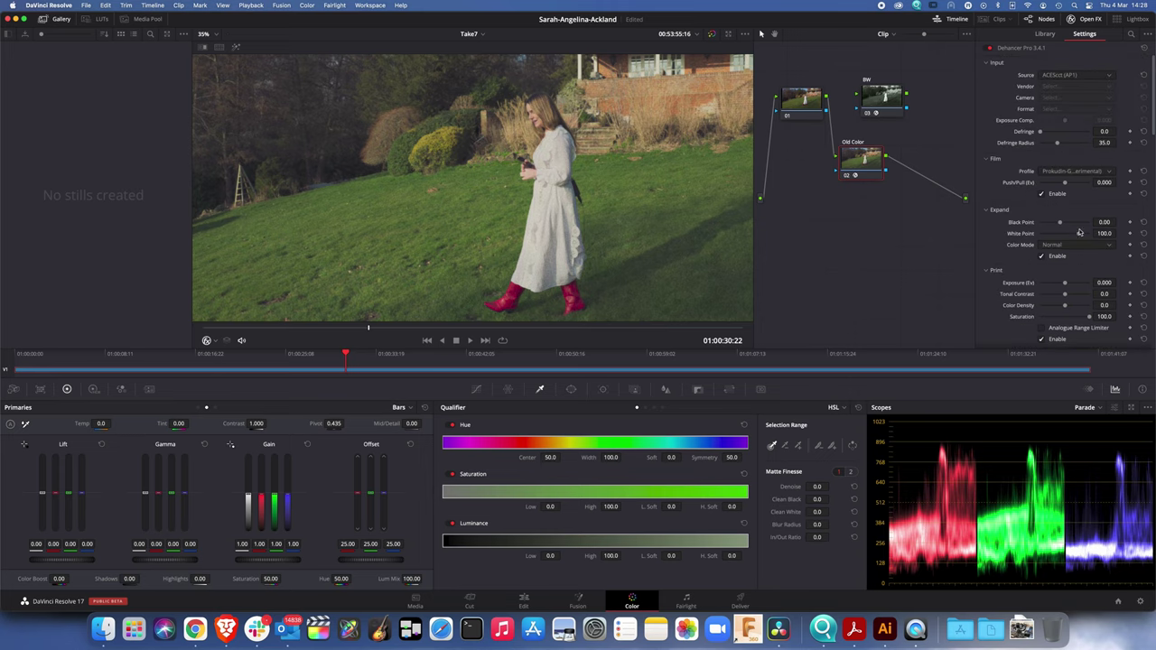
left_click_drag(1104, 221, 1119, 221)
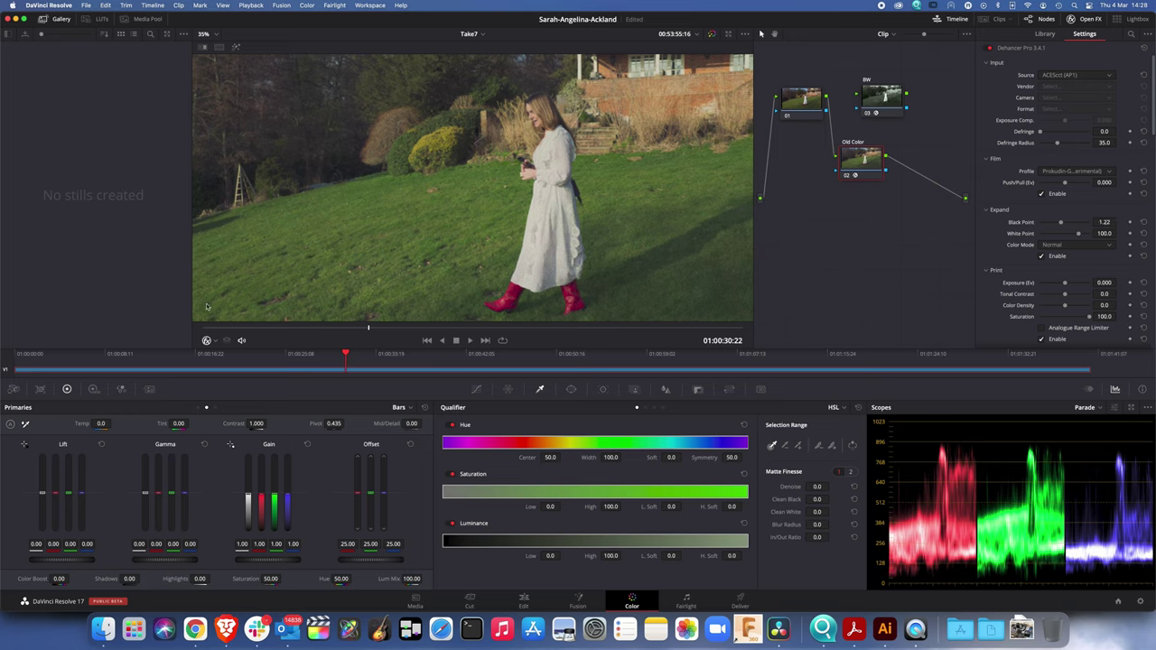
Play the clip from an earlier point to review the graded look, stopping at about 01:00:18:14
left_click_drag(345, 355, 196, 360)
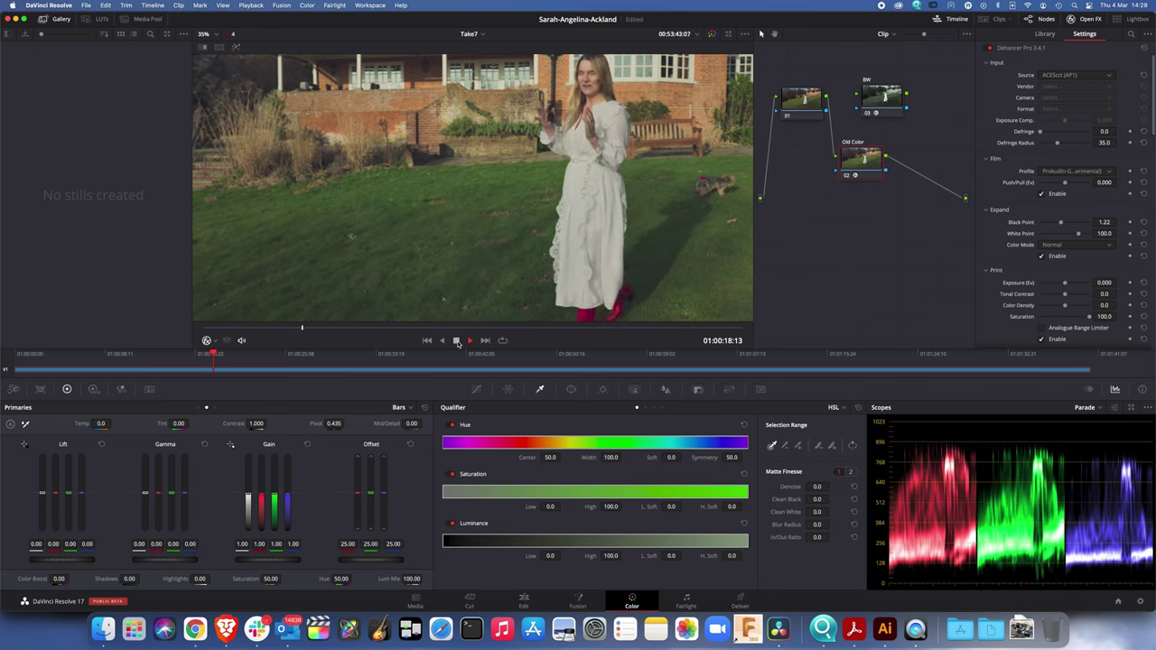
left_click(456, 341)
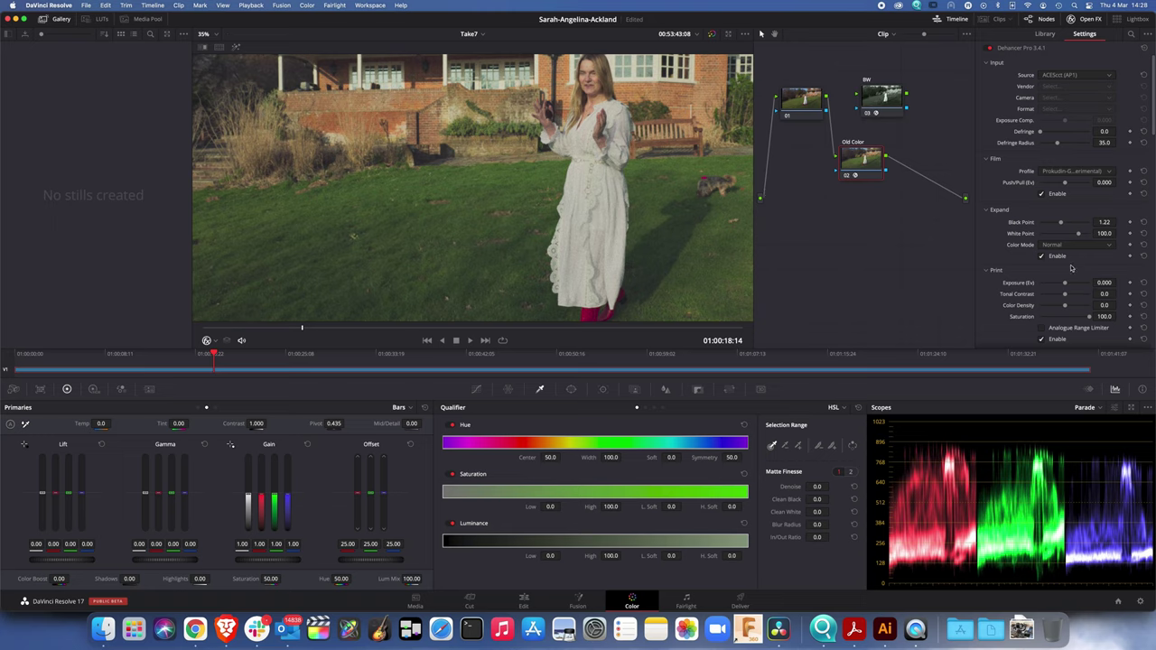
Shift the Color Head Cyan-Red balance fully towards cyan, to -50
scroll(1071, 268, "down", 5)
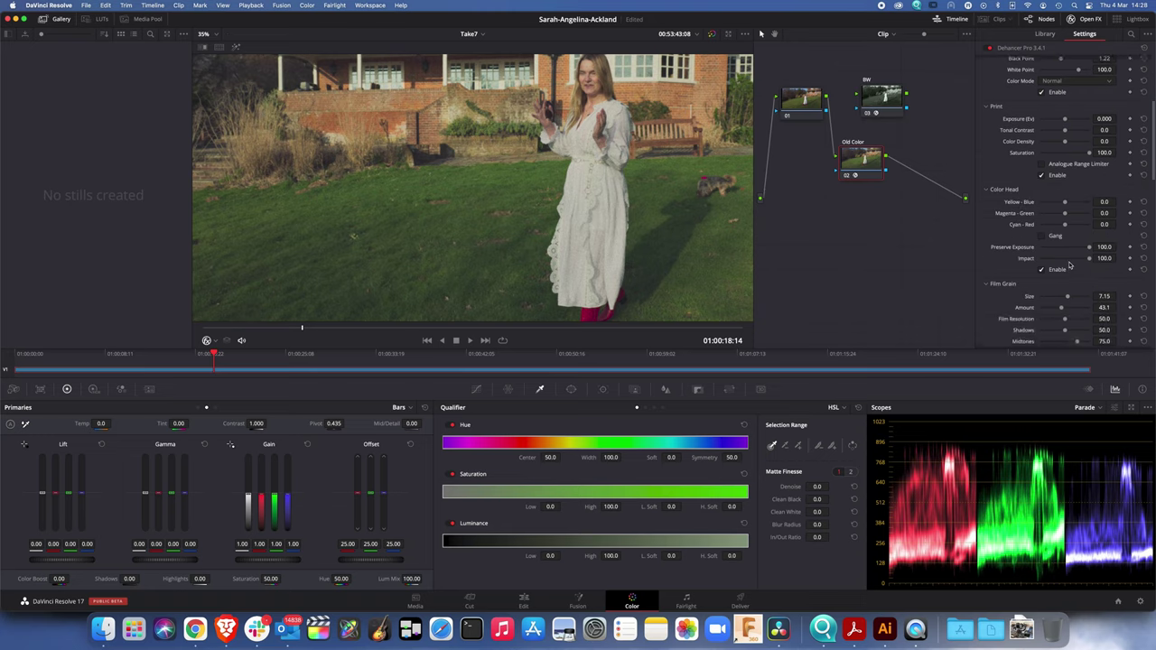
scroll(1070, 265, "up", 2)
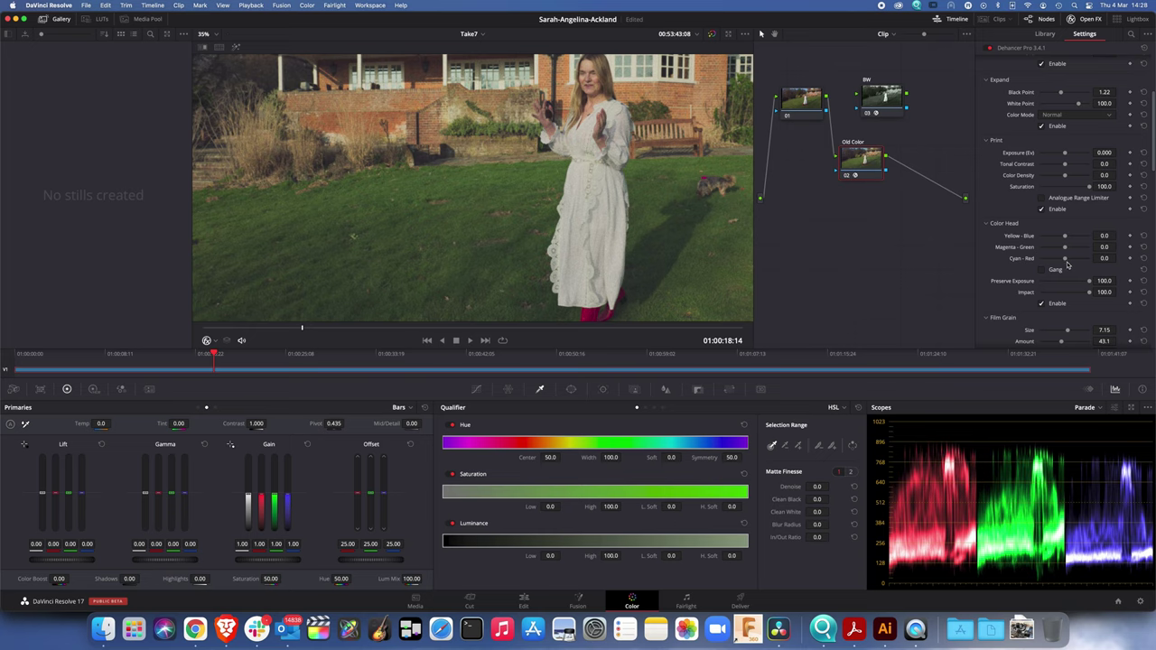
left_click_drag(1065, 261, 1040, 259)
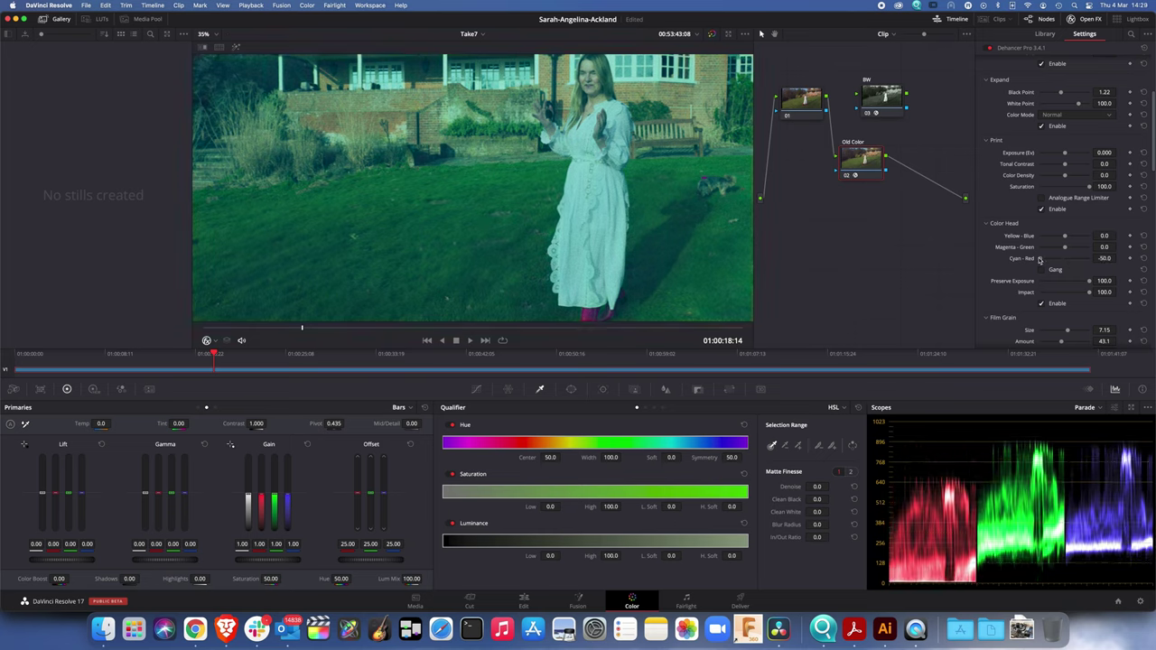
Undo the full cyan shift and set Color Head Yellow-Blue to 20.6, Magenta-Green to -3.2 and Cyan-Red to 17.9
key("super+z")
left_click_drag(1053, 260, 1075, 239)
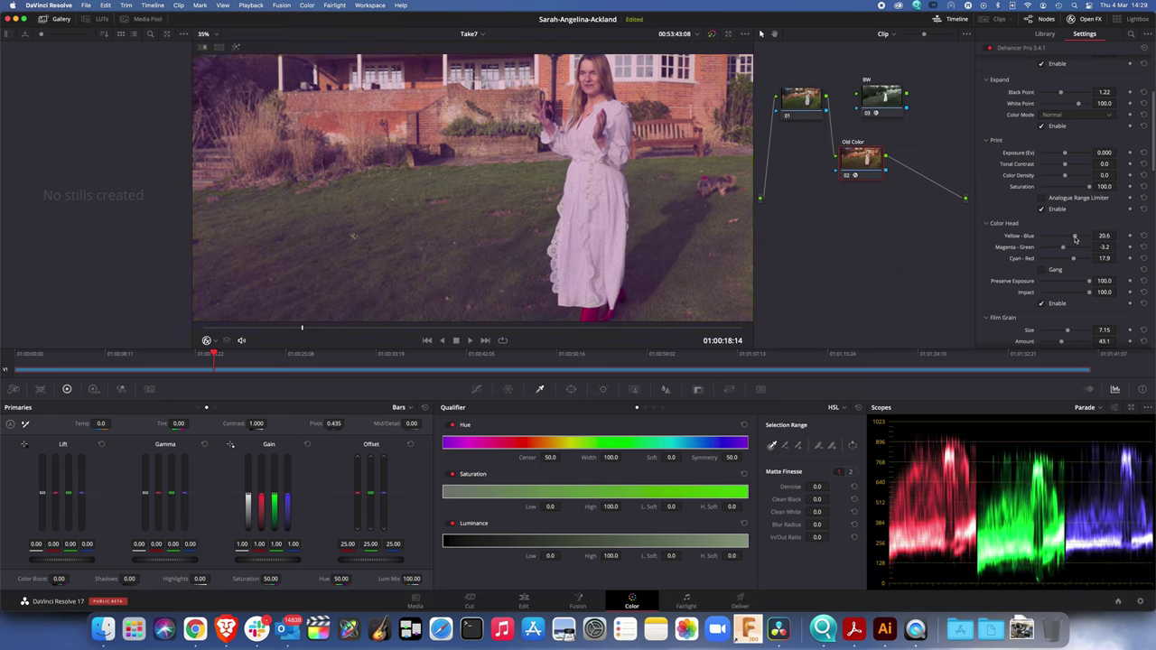
Enable the Analogue Range Limiter in the Print settings, toggling it to compare the image with and without it
scroll(1029, 245, "down", 5)
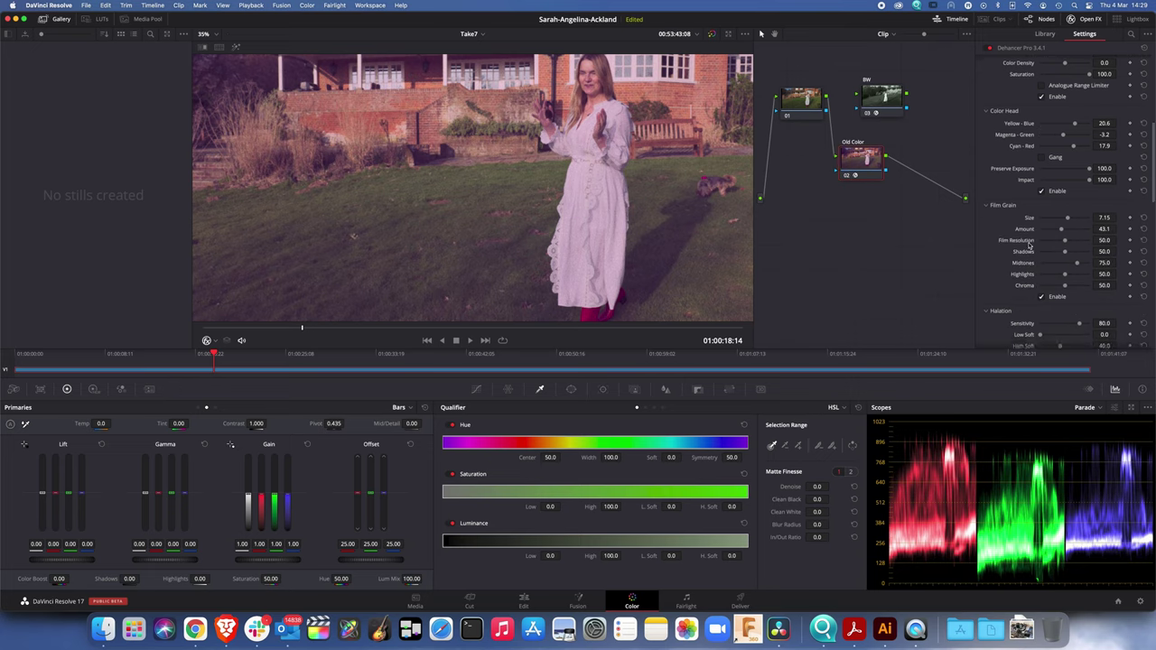
scroll(1029, 246, "up", 8)
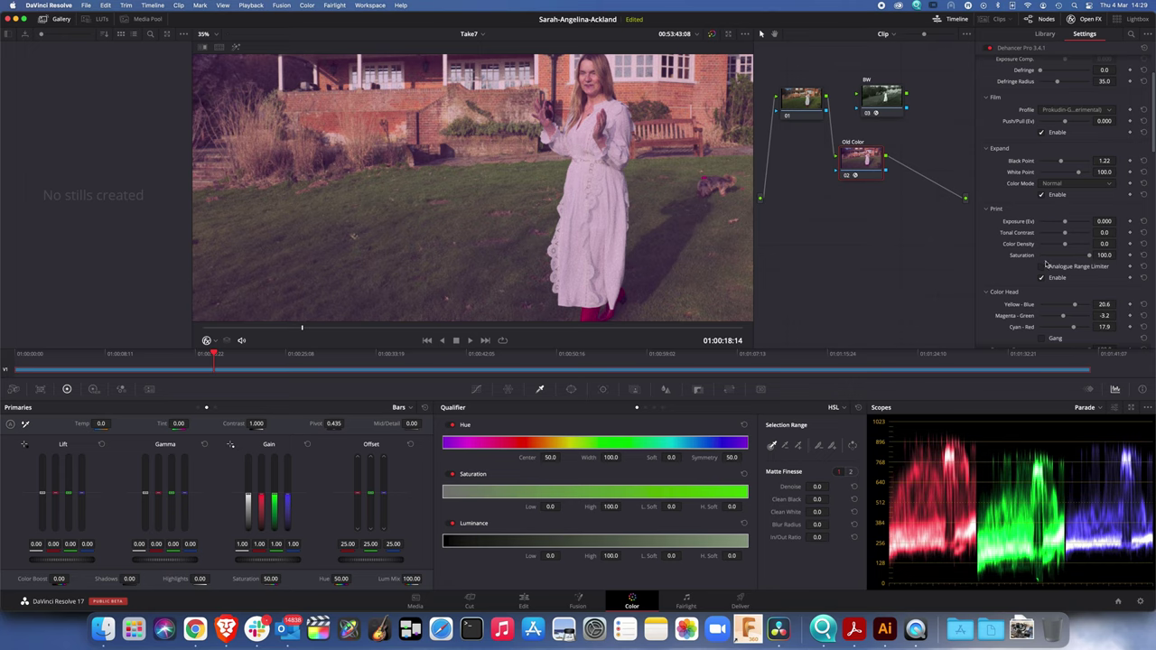
left_click(1042, 267)
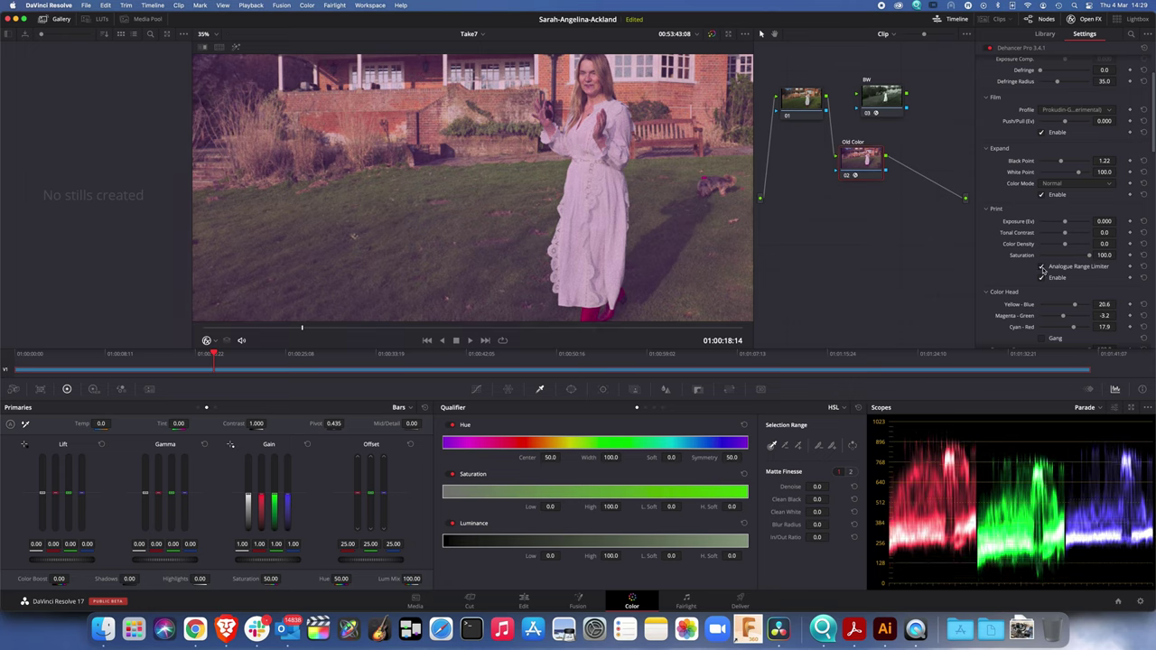
left_click(1042, 267)
left_click(1042, 267)
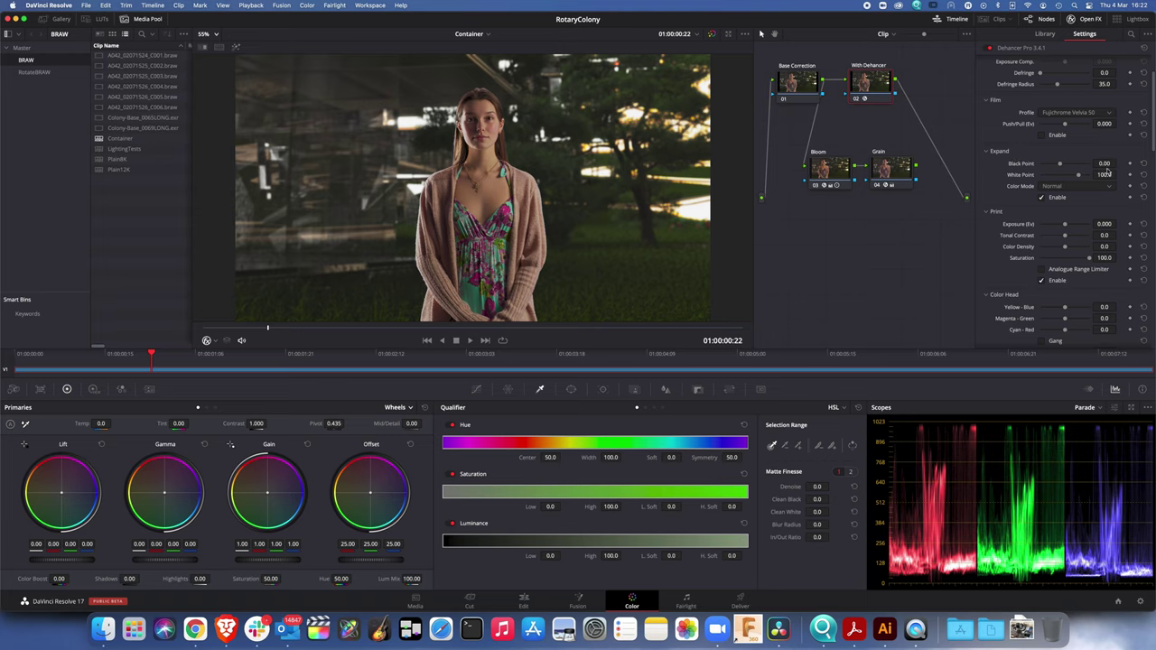
Try an Expand Black Point of 13.08 and a White Point of about 100.6, resetting each to its default
left_click_drag(1106, 163, 1150, 163)
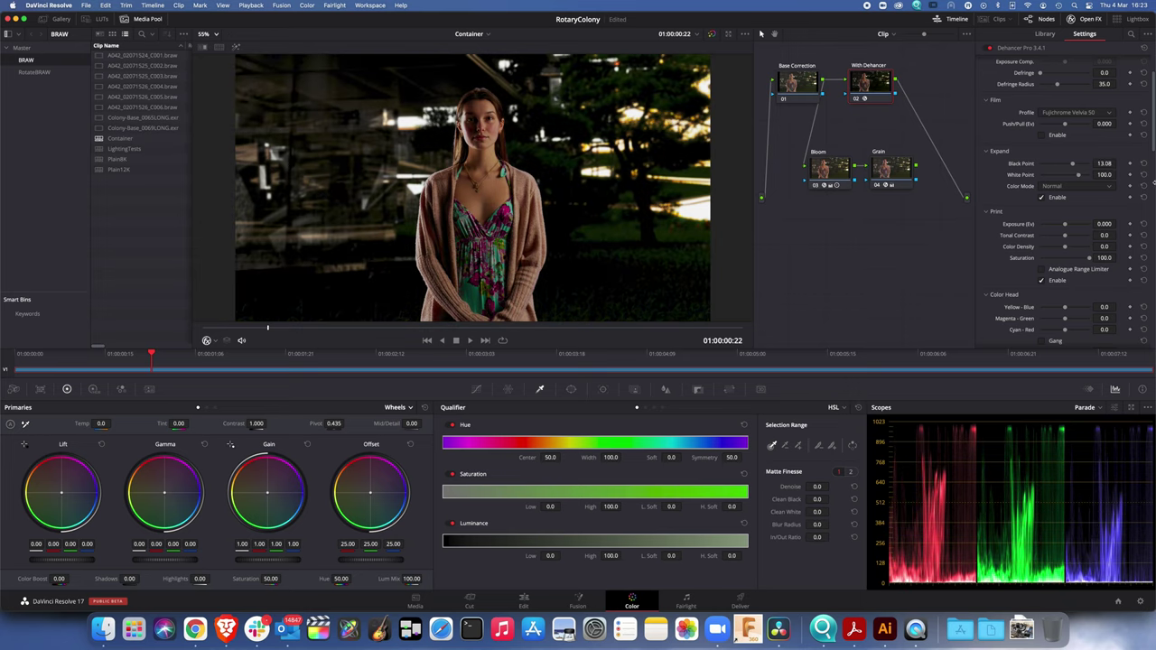
left_click(1143, 163)
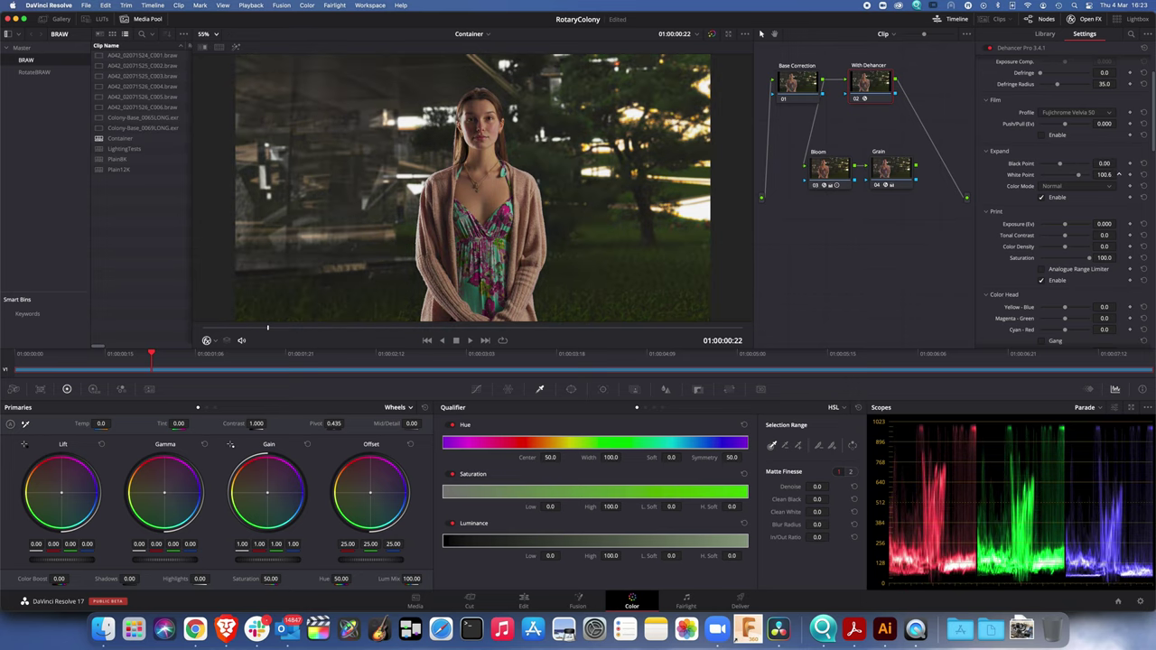
mouse_move(1103, 174)
left_mouse_down()
mouse_move(1147, 174)
mouse_move(1118, 174)
left_mouse_up()
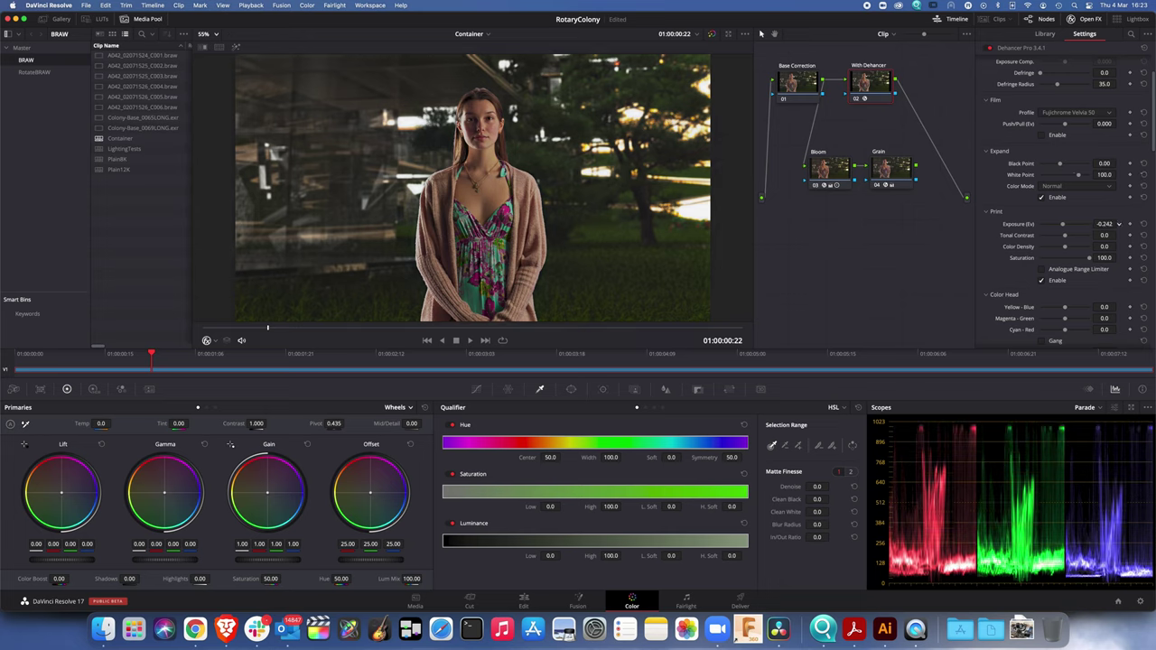
Try Print Exposure at -0.167, Tonal Contrast at -4.7 and Color Density at about -2.5, resetting each to its default
mouse_move(1104, 223)
left_mouse_down()
mouse_move(1129, 223)
mouse_move(1109, 223)
left_mouse_up()
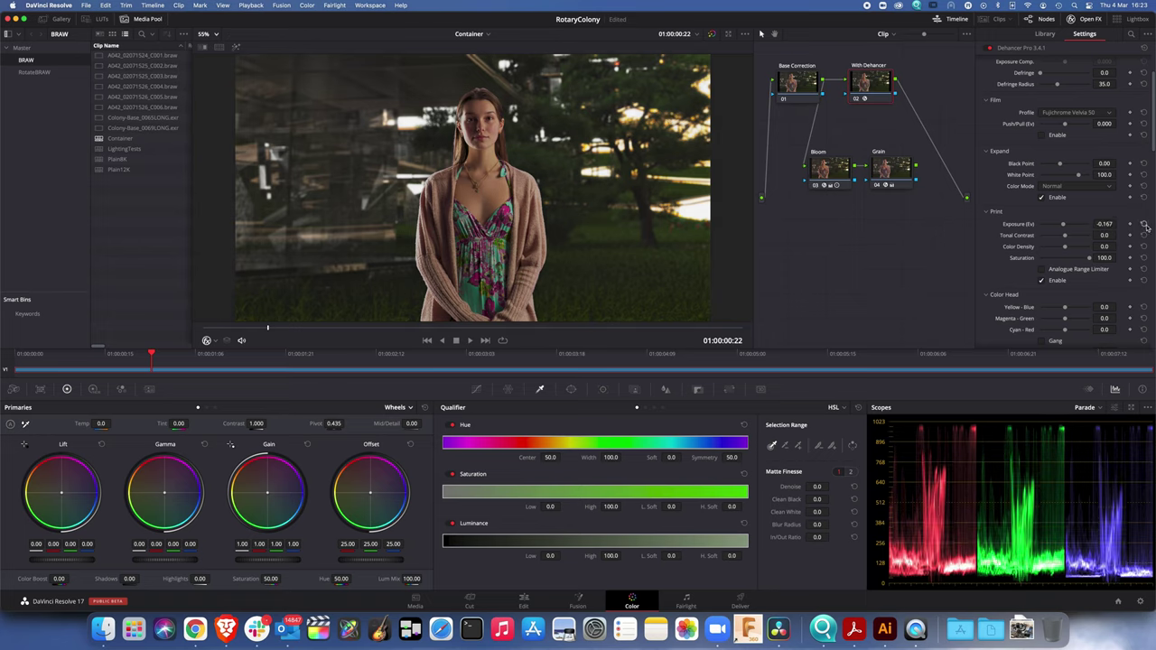
left_click(1144, 224)
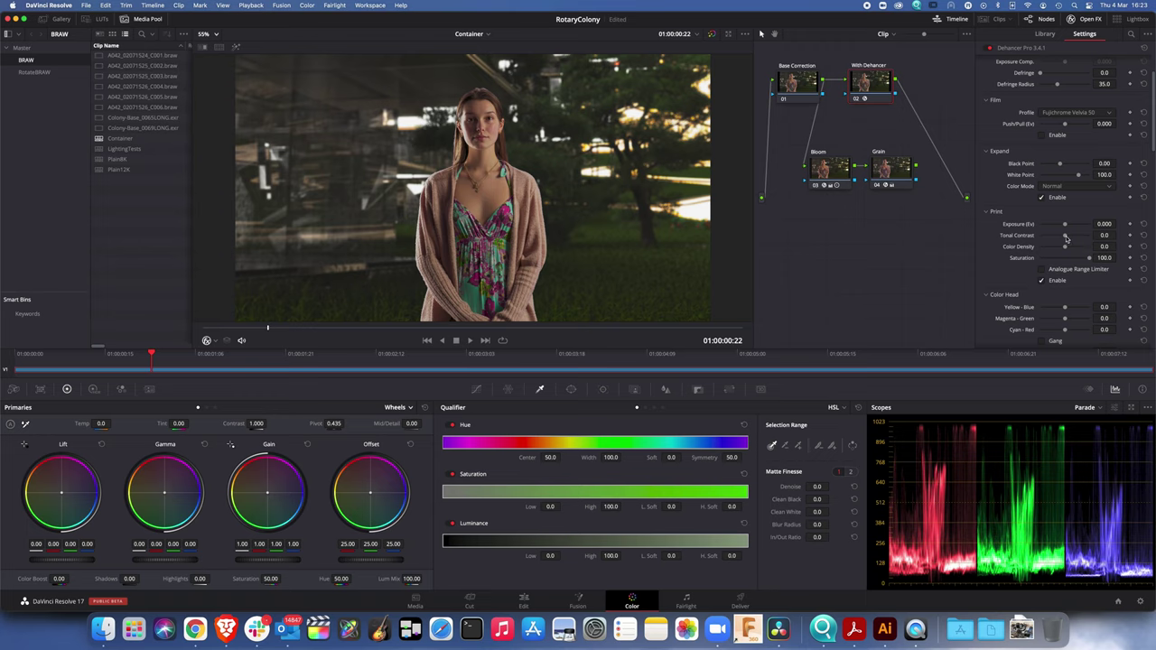
left_click_drag(1119, 235, 1118, 235)
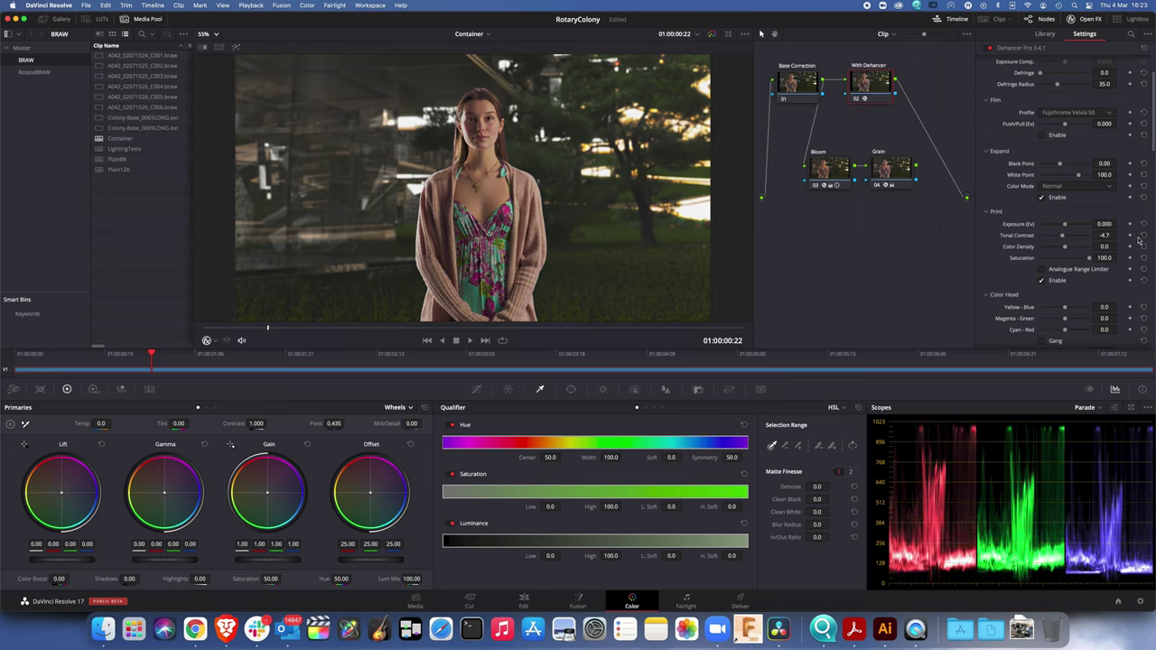
left_click(1144, 237)
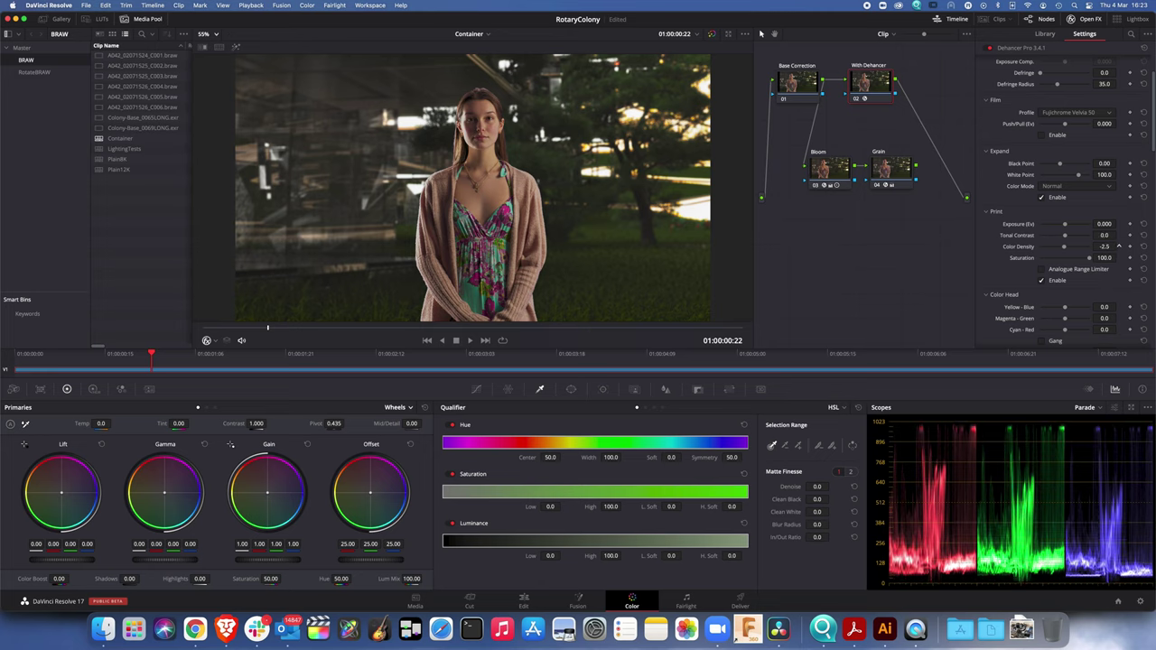
left_click_drag(1119, 245, 1118, 246)
left_click(1144, 246)
Try a reduced Print Saturation and reset it, and toggle the Analogue Range Limiter on and off to compare
left_click_drag(1088, 258, 993, 258)
left_click(1143, 258)
left_click(1041, 270)
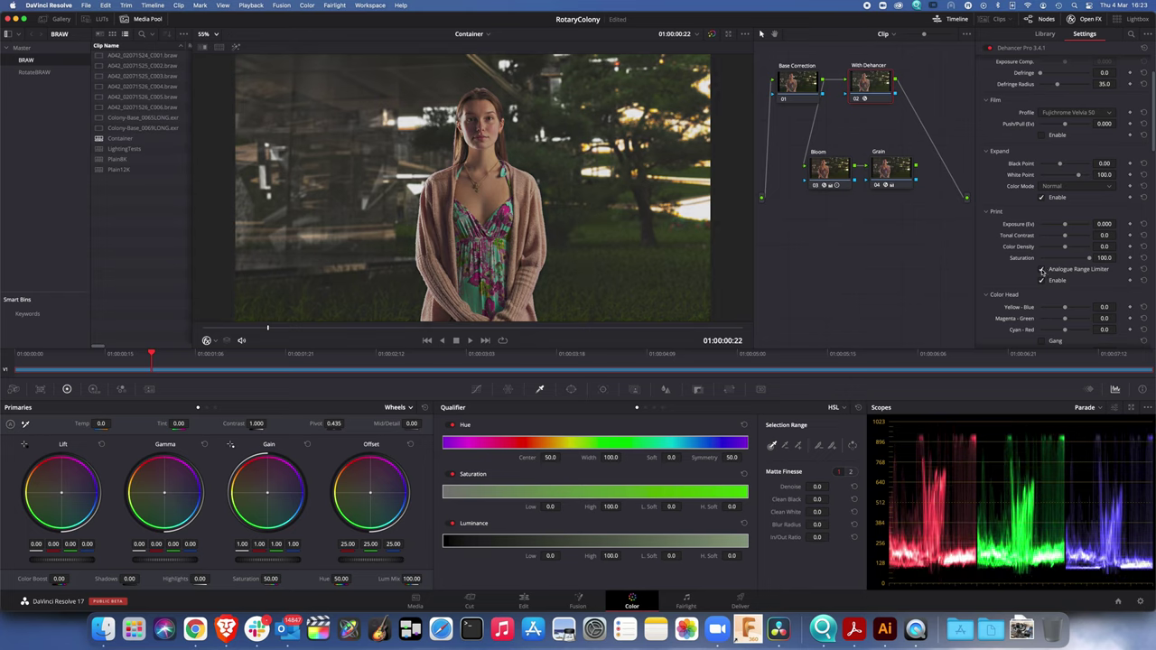
left_click(1041, 270)
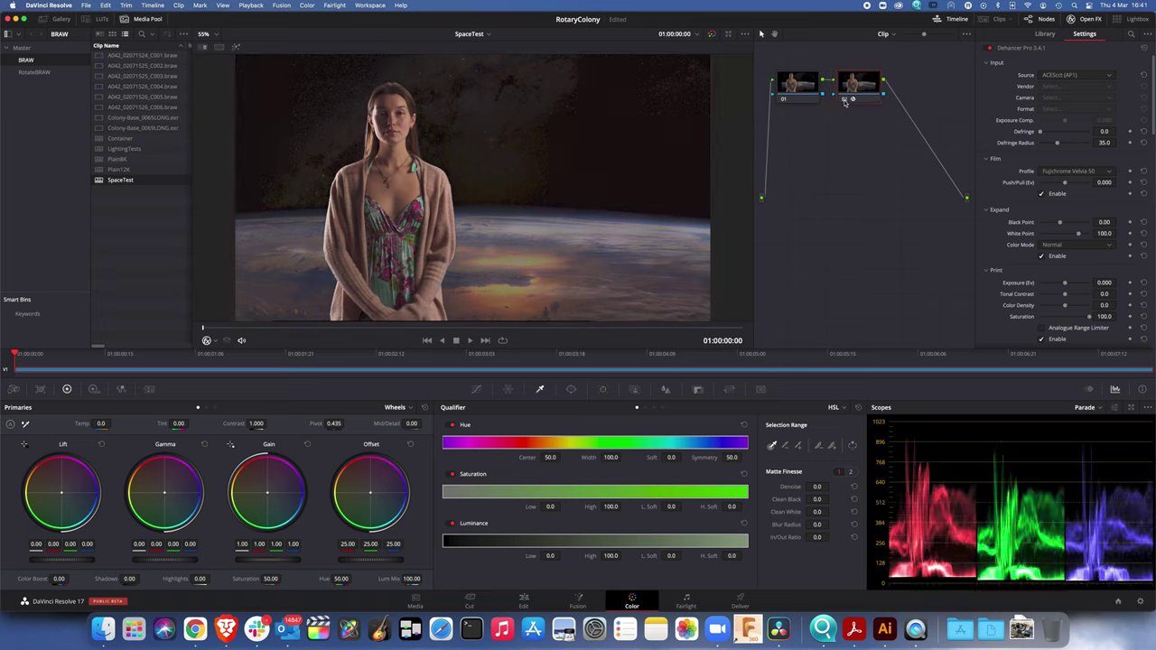
Compare the SpaceTest shot with and without the Dehancer grade by toggling node 02 off and on
left_click(845, 101)
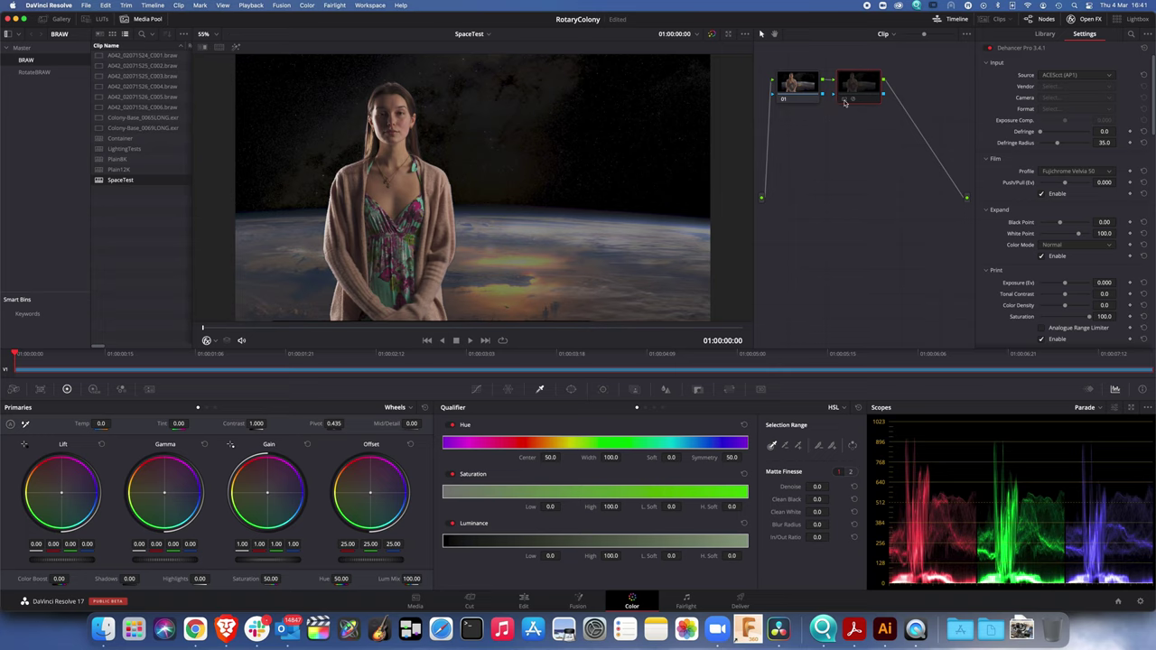
left_click(845, 101)
left_click(844, 100)
left_click(844, 100)
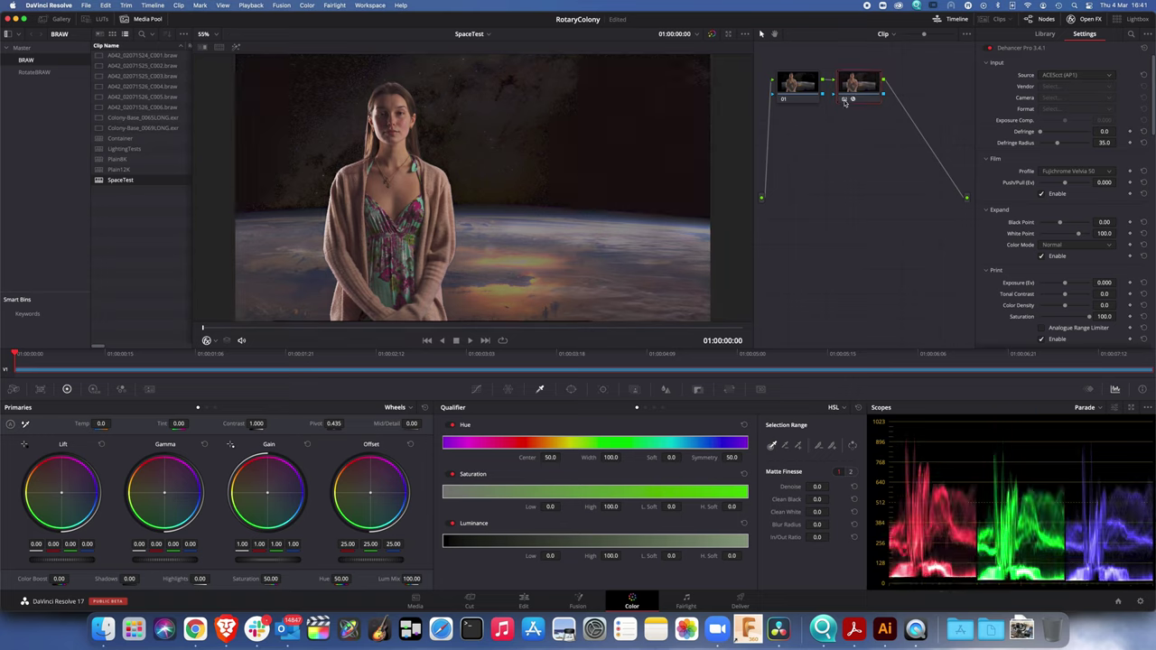
Turn on Mask Mode in the Halation settings of node 02 and raise the halation Impact to 100
scroll(1077, 223, "down", 10)
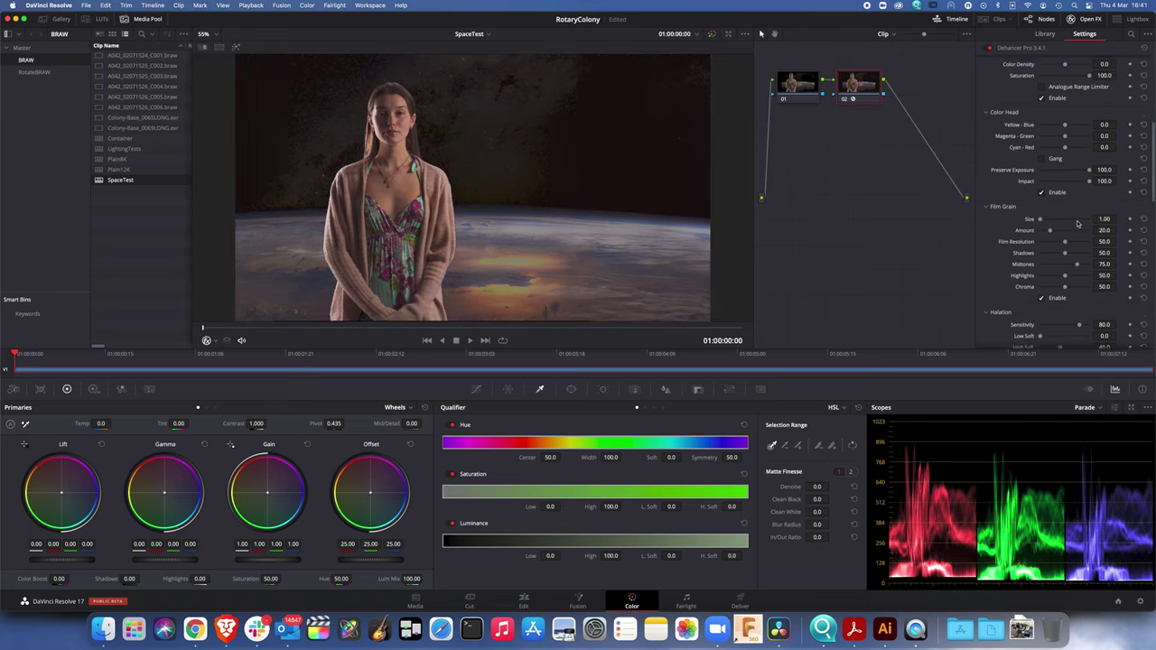
scroll(1066, 239, "down", 1)
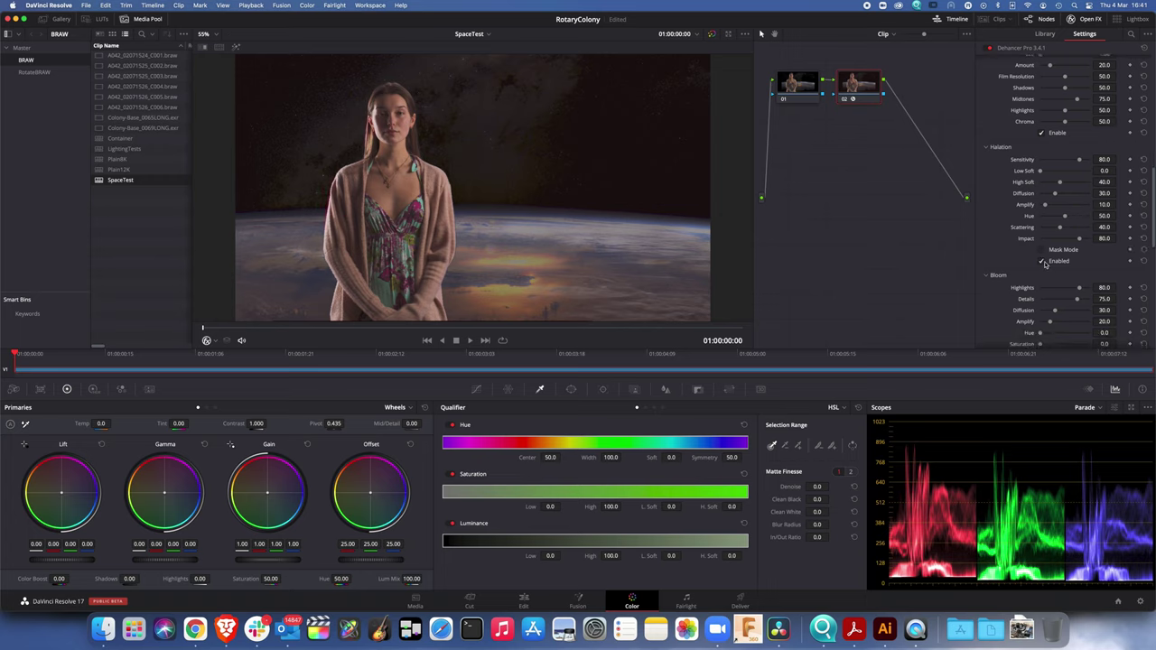
scroll(1045, 263, "down", 1)
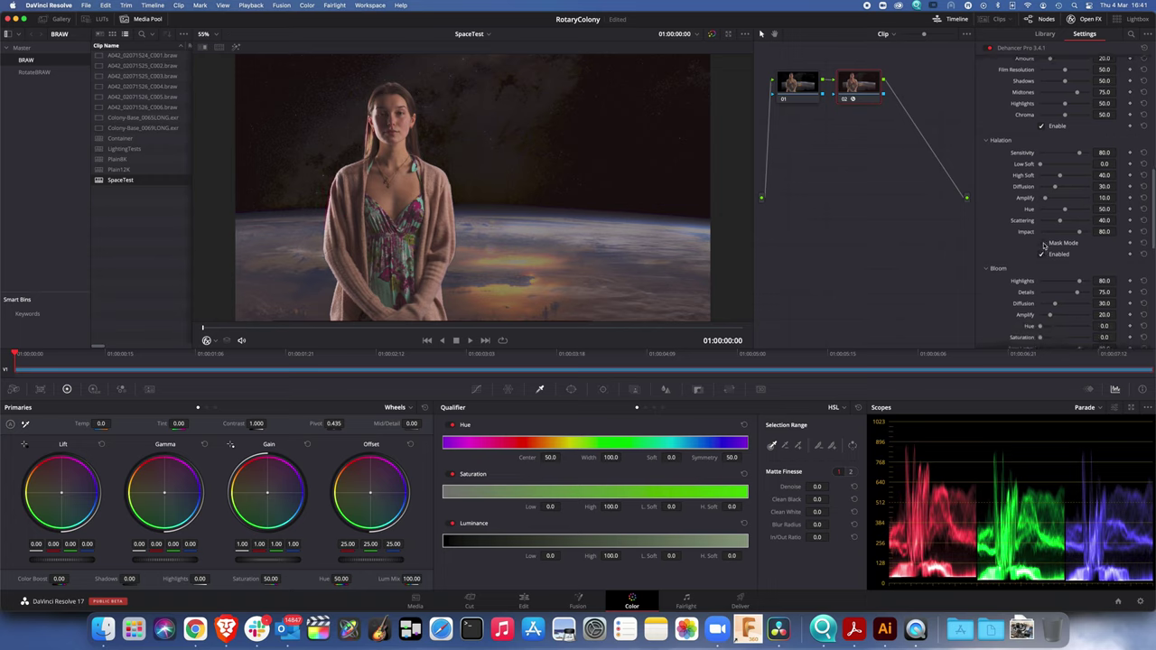
left_click(1043, 244)
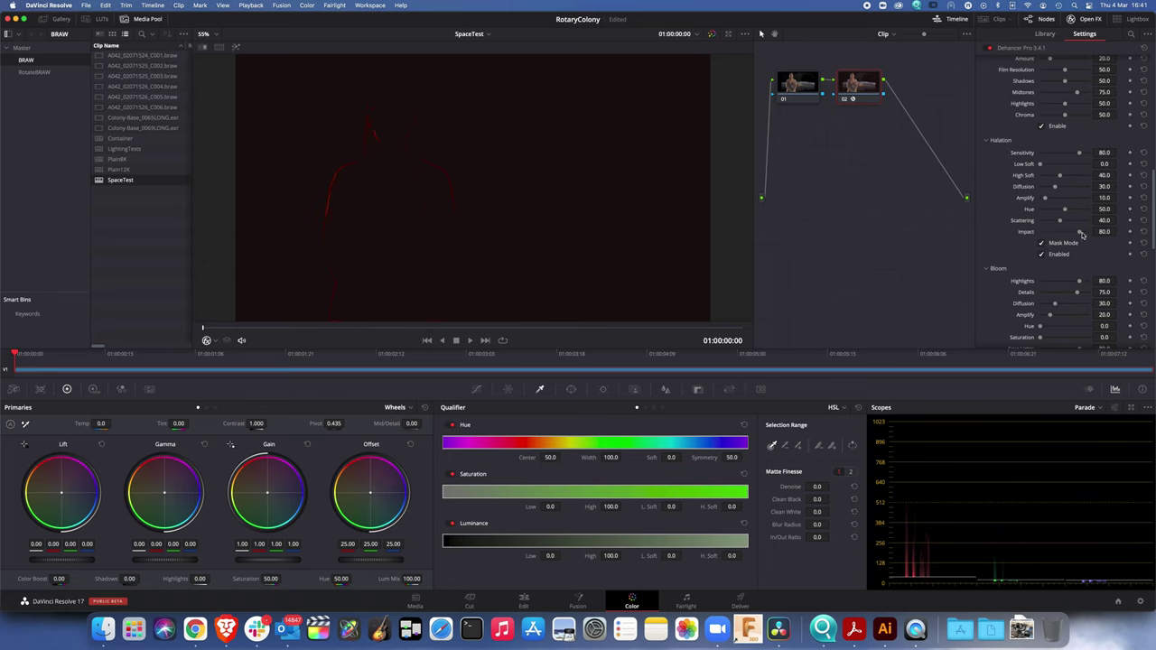
left_click_drag(1080, 235, 1092, 233)
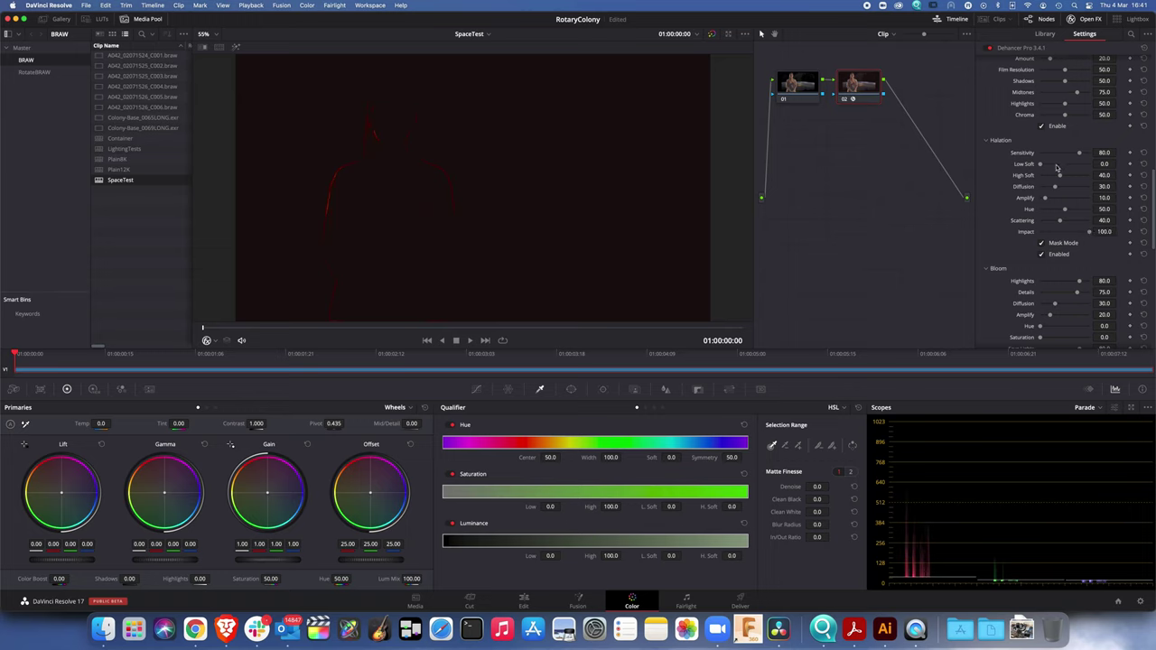